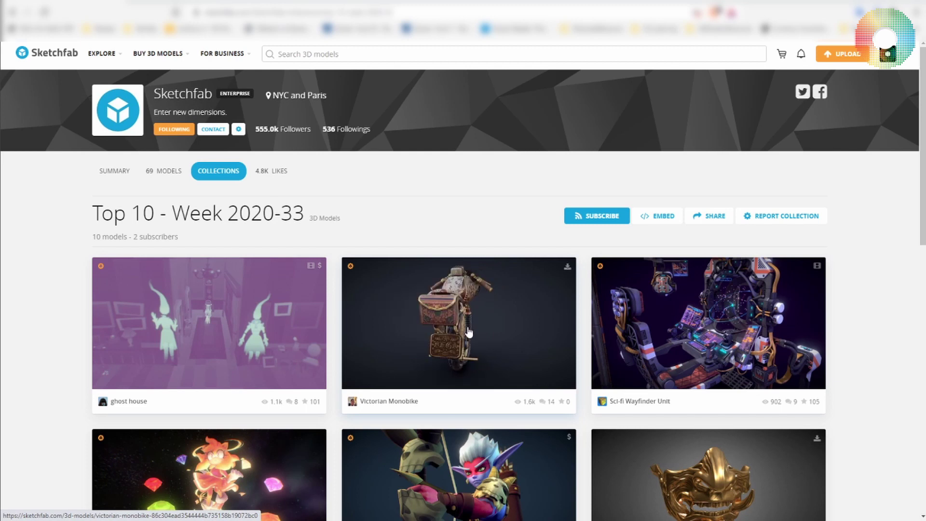
Step: Scroll the Top 10 - Week 2020-33 collection page down to reveal its model thumbnails
{"action": "scroll", "coordinate": [745, 328], "scroll_direction": "down", "scroll_amount": 2}
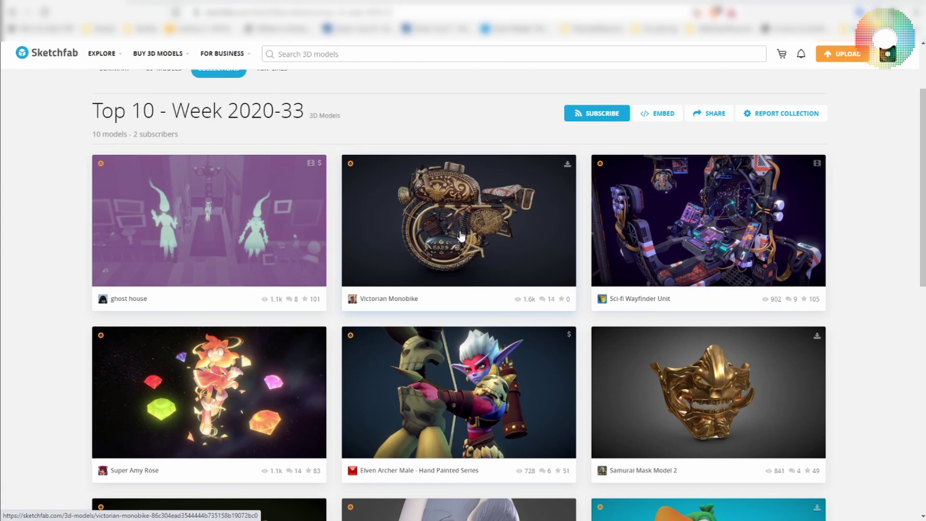
Step: Open the Victorian Monobike and orbit and zoom around its front, right side and engine
{"action": "left_click", "coordinate": [460, 235]}
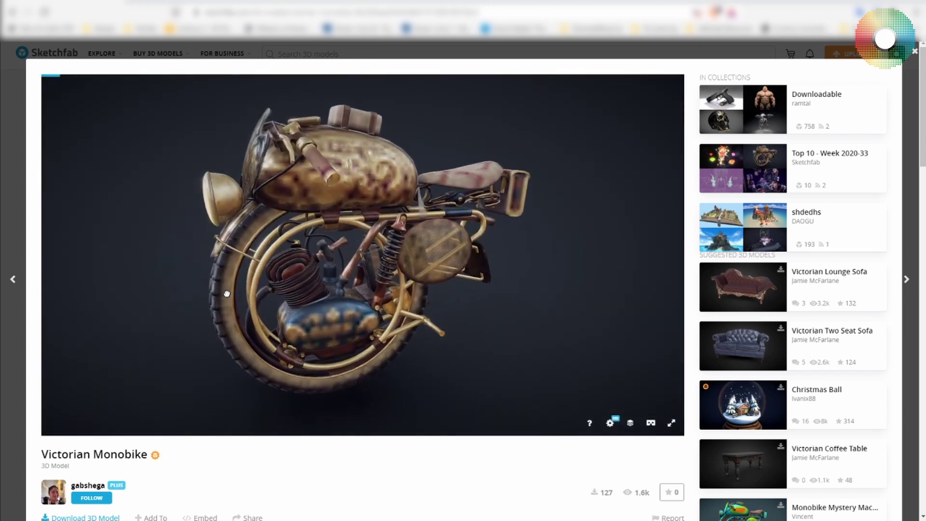
{"action": "left_click_drag", "start_coordinate": [387, 287], "coordinate": [299, 296]}
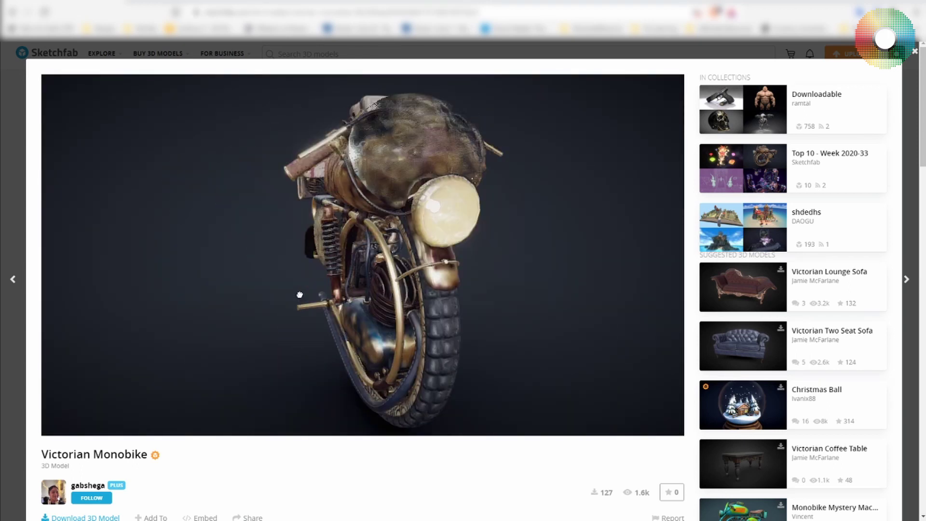
{"action": "left_click_drag", "start_coordinate": [481, 284], "coordinate": [434, 289]}
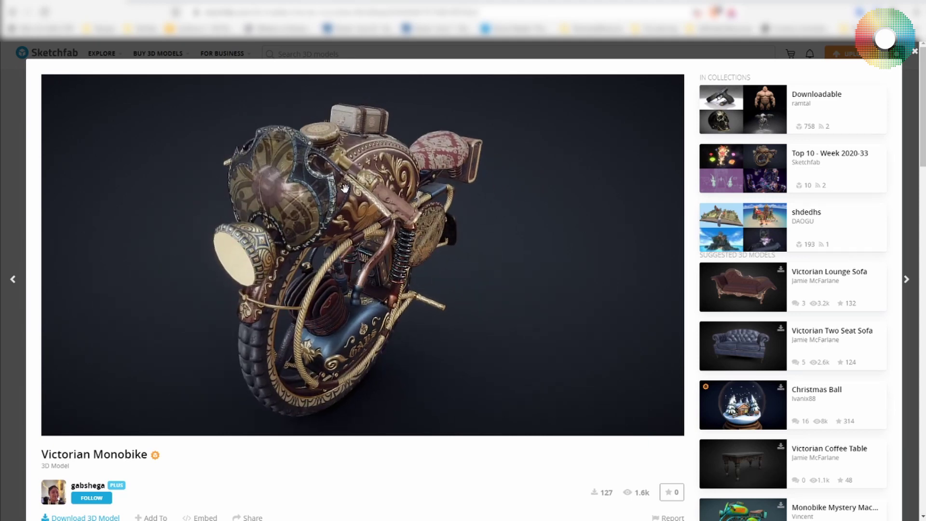
{"action": "scroll", "coordinate": [434, 289], "scroll_direction": "up", "scroll_amount": 3}
{"action": "left_click_drag", "start_coordinate": [295, 266], "coordinate": [366, 264]}
{"action": "scroll", "coordinate": [367, 265], "scroll_direction": "down", "scroll_amount": 3}
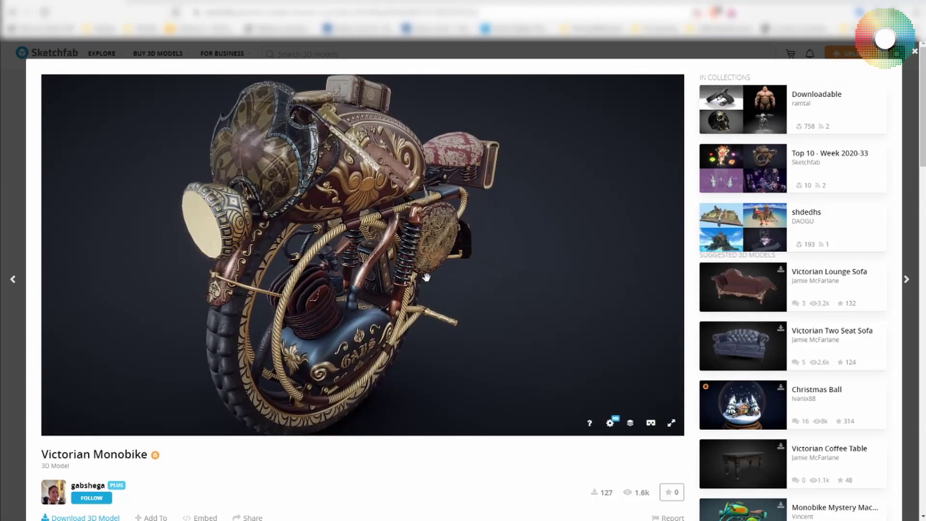
Step: Open the Model Inspector and view the Monobike as a wireframe from a new angle
{"action": "left_click", "coordinate": [630, 423]}
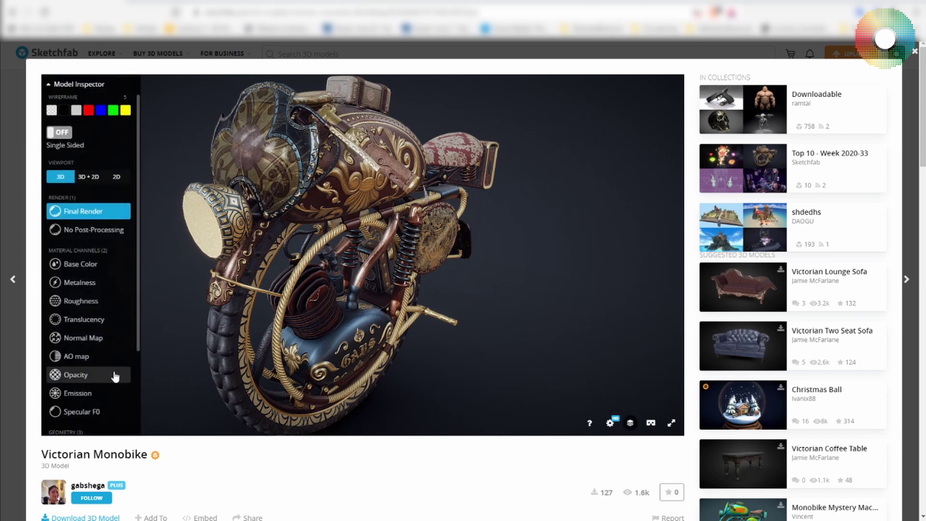
{"action": "scroll", "coordinate": [114, 370], "scroll_direction": "down", "scroll_amount": 3}
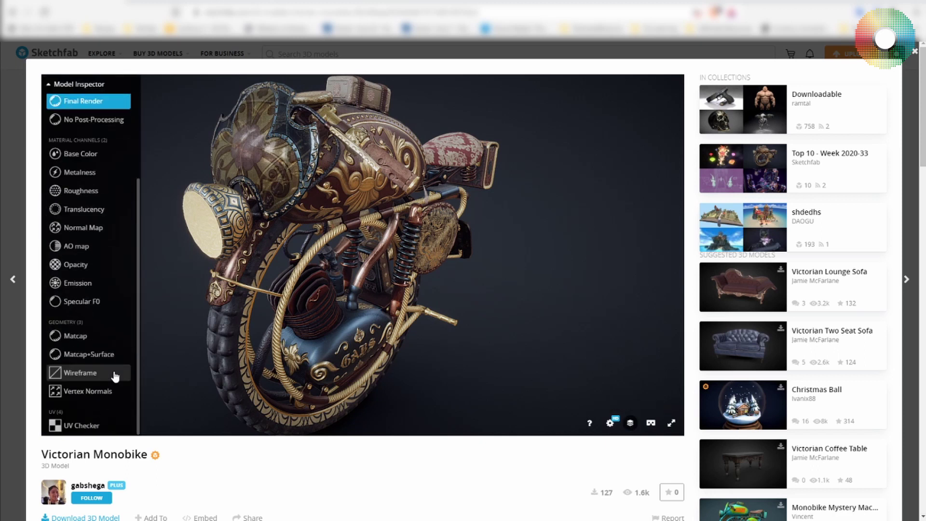
{"action": "left_click", "coordinate": [87, 374]}
{"action": "left_click_drag", "start_coordinate": [282, 124], "coordinate": [382, 235]}
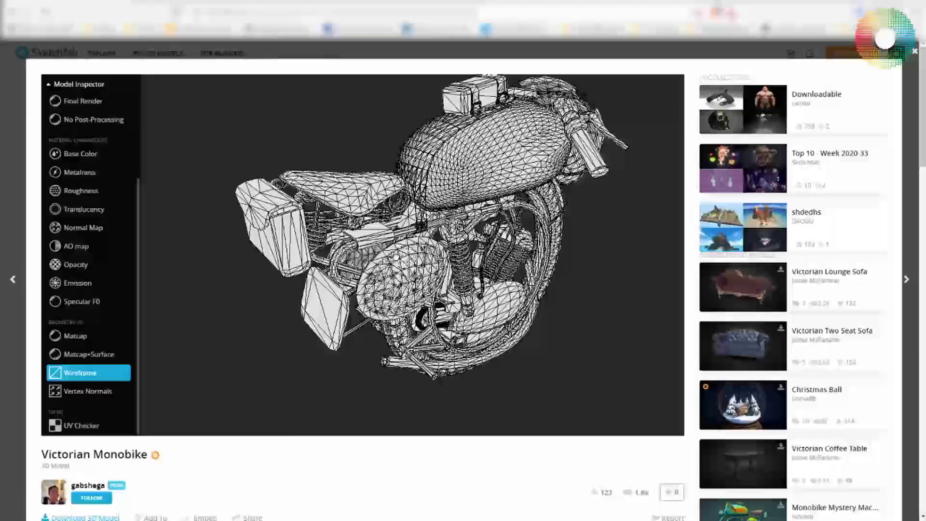
{"action": "scroll", "coordinate": [78, 213], "scroll_direction": "up", "scroll_amount": 3}
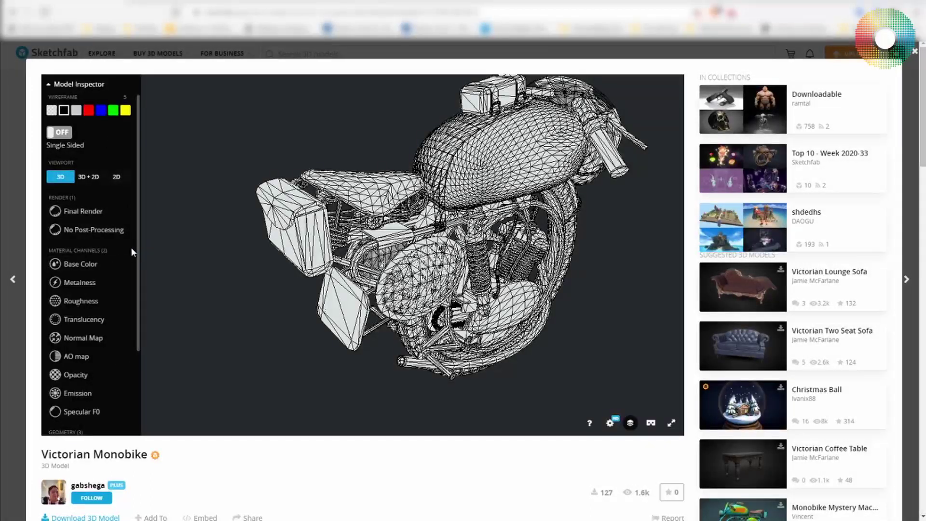
Step: Inspect the Base Color and Roughness channels, then close the model viewer
{"action": "left_click", "coordinate": [89, 266]}
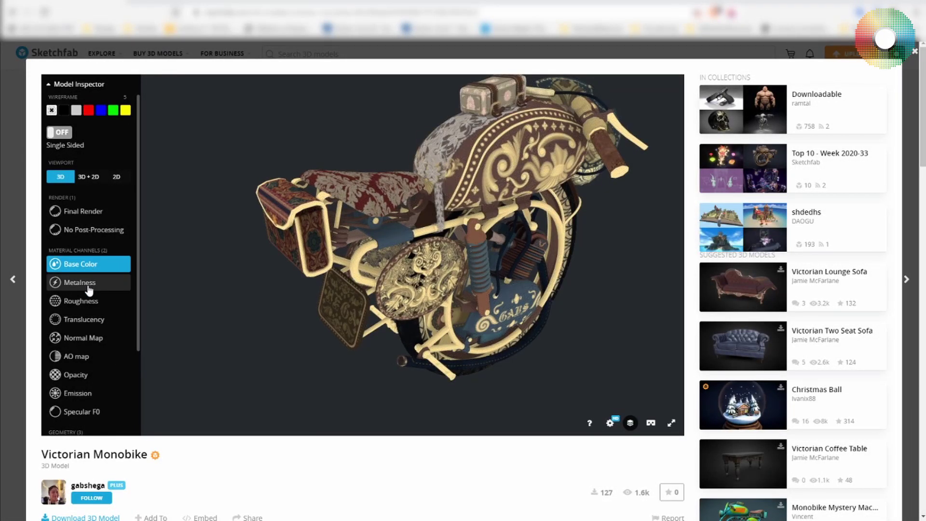
{"action": "left_click", "coordinate": [82, 301]}
{"action": "mouse_move", "coordinate": [207, 357]}
{"action": "left_mouse_down"}
{"action": "mouse_move", "coordinate": [289, 314]}
{"action": "mouse_move", "coordinate": [241, 351]}
{"action": "mouse_move", "coordinate": [392, 331]}
{"action": "mouse_move", "coordinate": [398, 296]}
{"action": "left_mouse_up"}
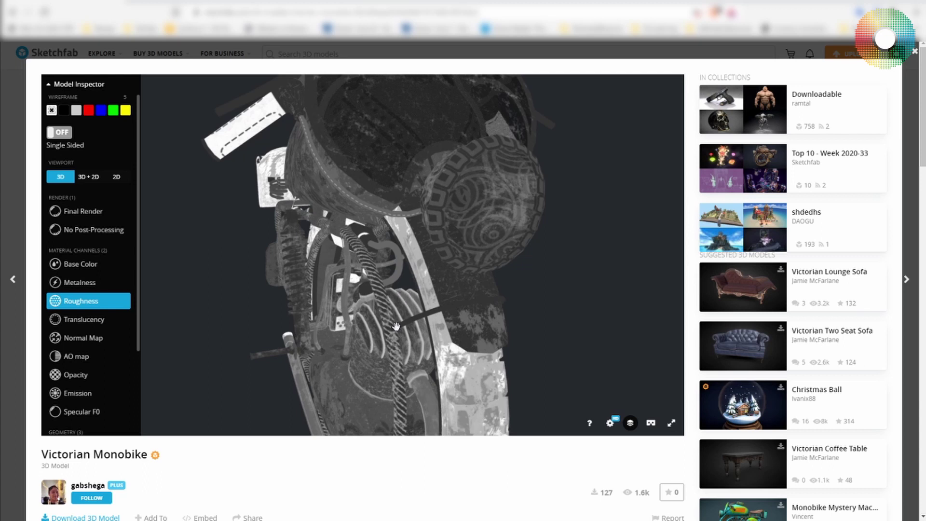
{"action": "scroll", "coordinate": [397, 324], "scroll_direction": "up", "scroll_amount": 3}
{"action": "left_click", "coordinate": [915, 52]}
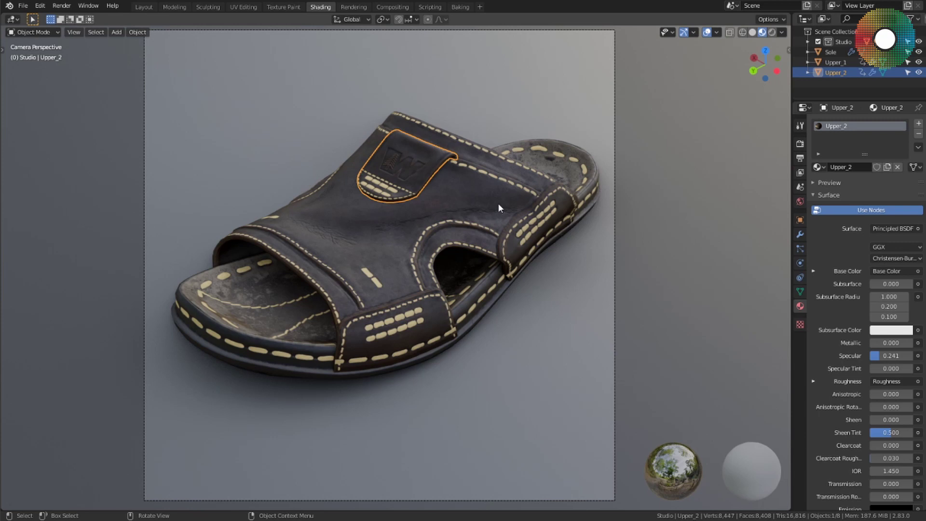
Step: Delete the three area lights and the camera
{"action": "key", "text": "shift"}
{"action": "left_click", "coordinate": [574, 138]}
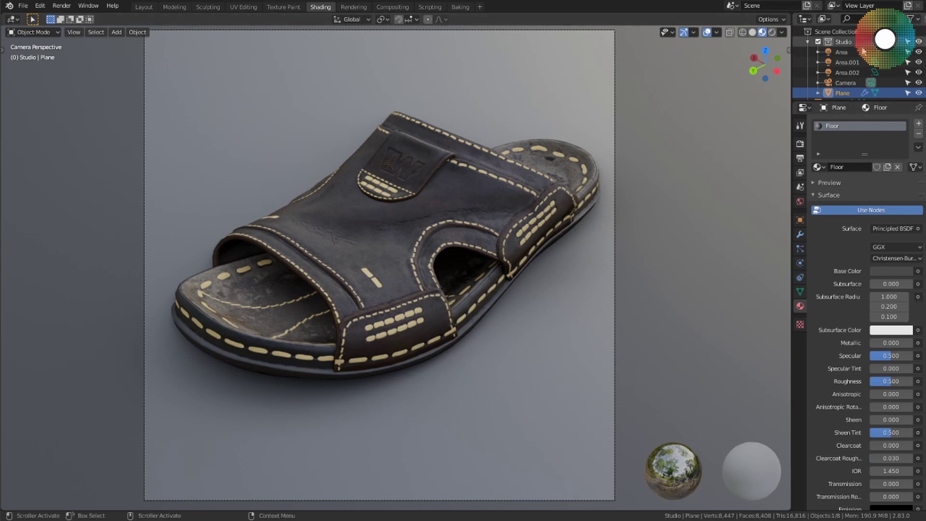
{"action": "left_click", "coordinate": [842, 52]}
{"action": "left_click_drag", "start_coordinate": [842, 51], "coordinate": [844, 82]}
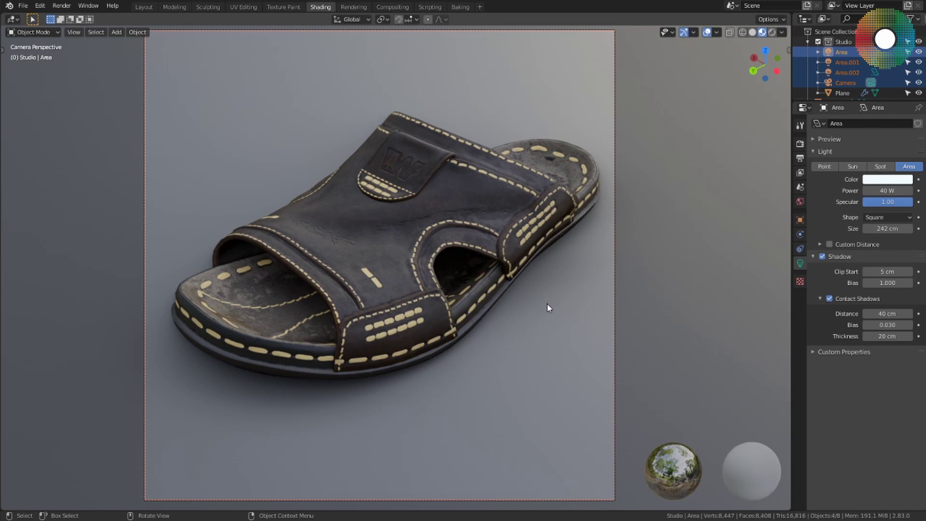
{"action": "key", "text": "x"}
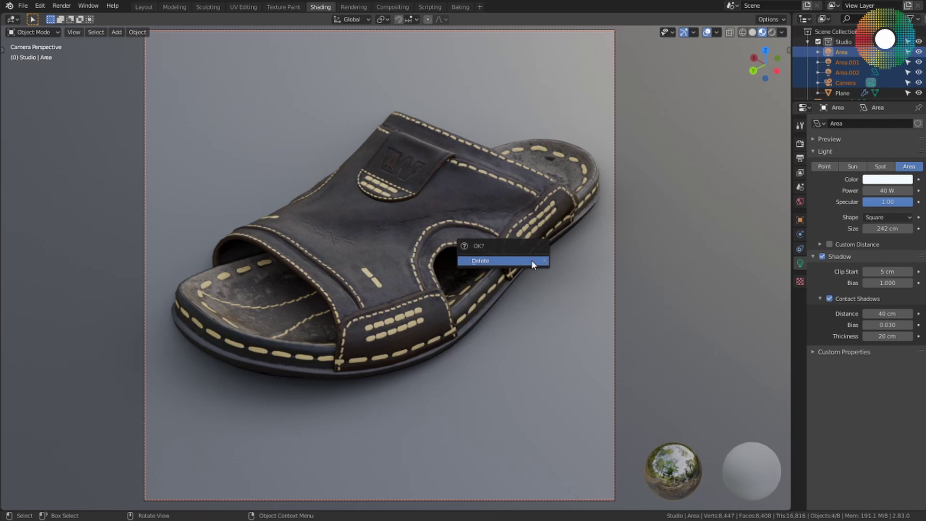
{"action": "left_click", "coordinate": [531, 260]}
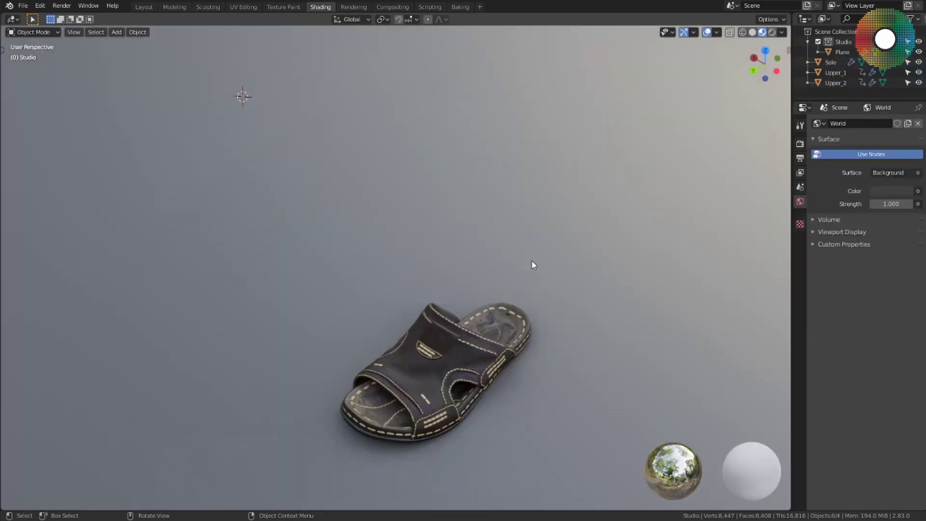
Step: Delete the floor plane
{"action": "left_click", "coordinate": [851, 52]}
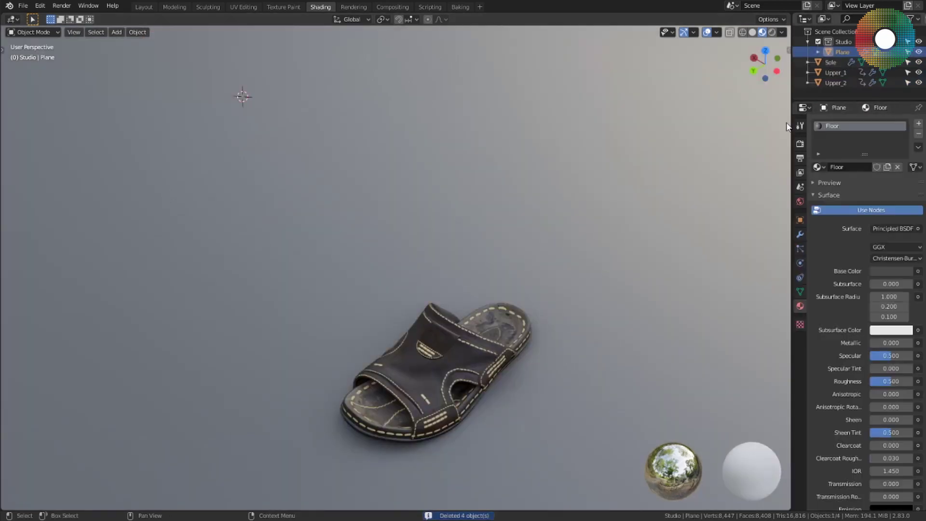
{"action": "middle_click_drag", "start_coordinate": [493, 372], "coordinate": [539, 395]}
{"action": "key", "text": "x"}
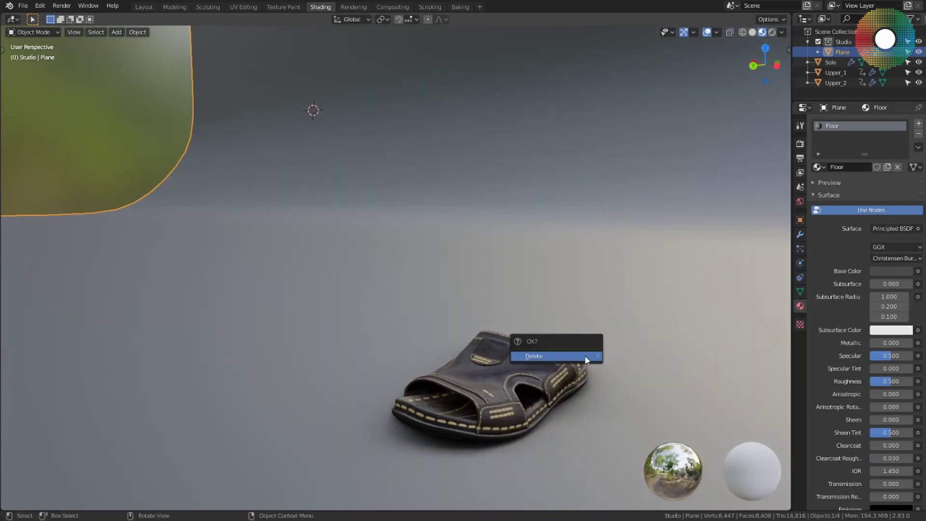
{"action": "left_click", "coordinate": [585, 356]}
Step: Select the Sole, Upper_1 and Upper_2 sandal parts in turn
{"action": "left_click", "coordinate": [825, 53]}
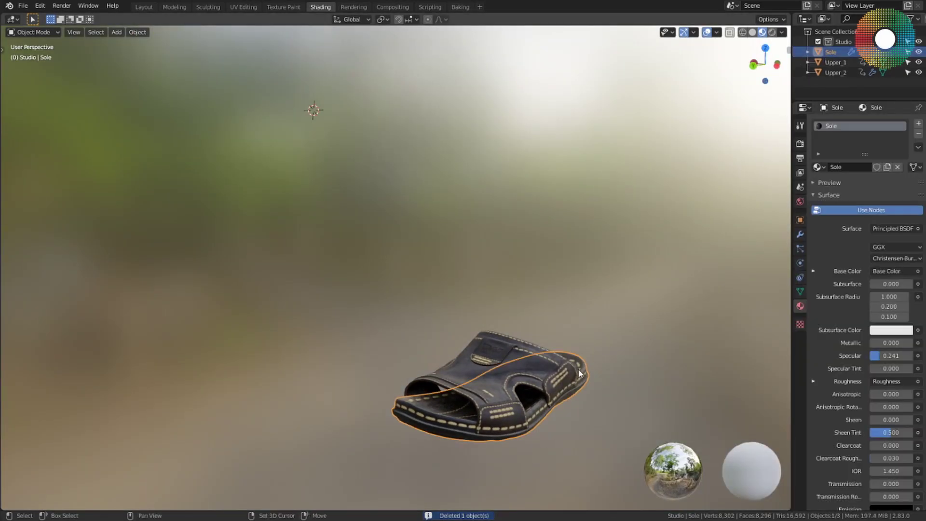
{"action": "middle_click_drag", "start_coordinate": [579, 373], "coordinate": [594, 343], "text": "shift"}
{"action": "left_click", "coordinate": [582, 250]}
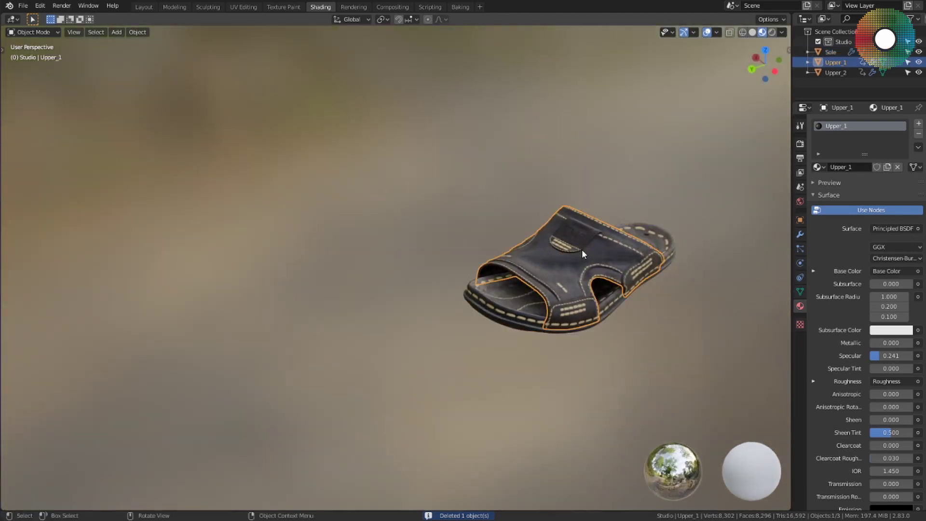
{"action": "left_click", "coordinate": [581, 249]}
{"action": "left_click", "coordinate": [540, 297]}
{"action": "left_click", "coordinate": [579, 236]}
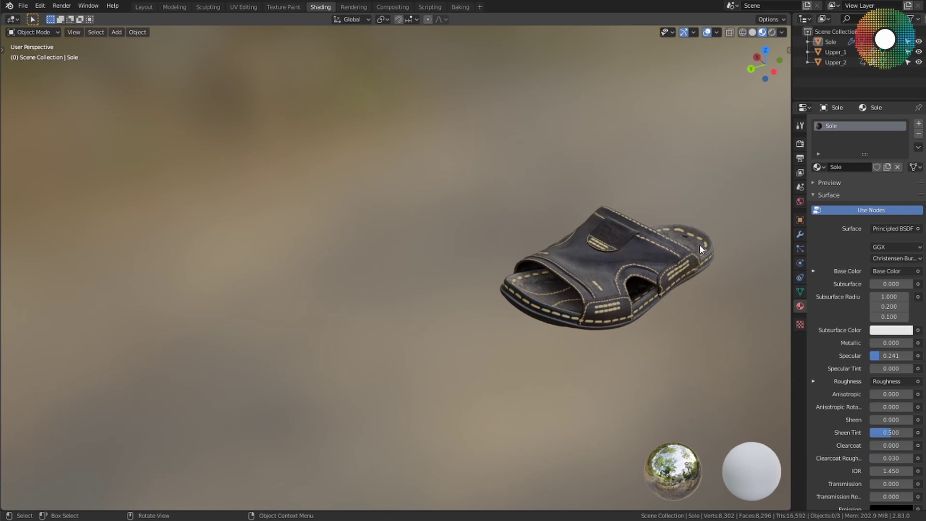
Step: Convert the three sandal parts to meshes from the Object menu
{"action": "left_click", "coordinate": [831, 41]}
{"action": "left_click", "coordinate": [838, 60], "text": "shift"}
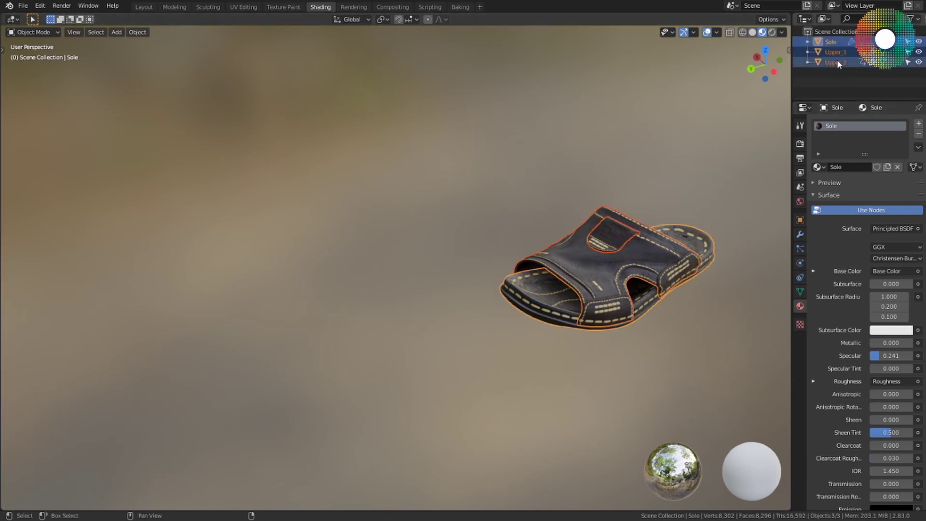
{"action": "left_click", "coordinate": [130, 32]}
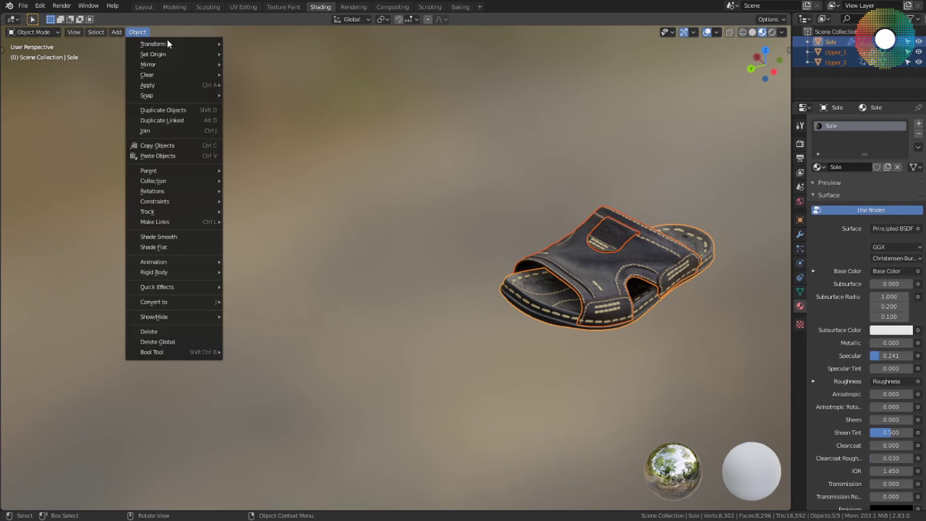
{"action": "mouse_move", "coordinate": [164, 300]}
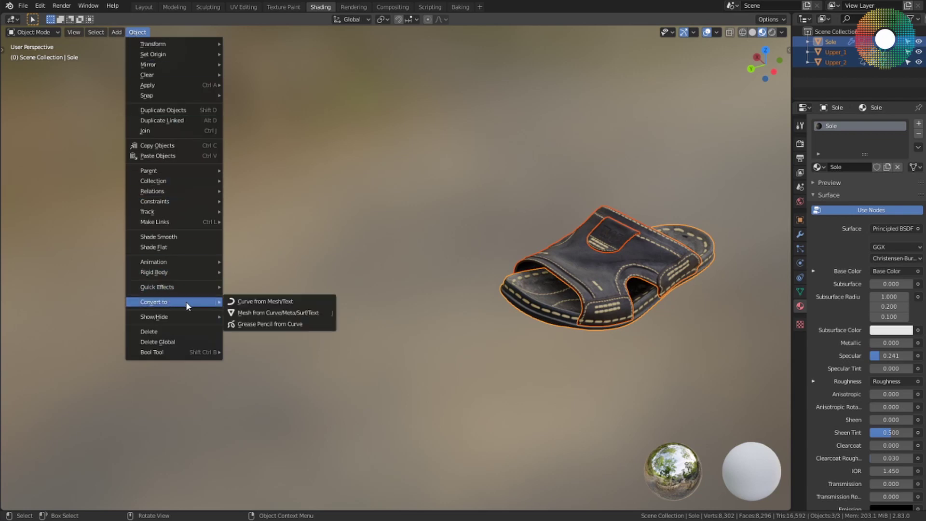
{"action": "left_click", "coordinate": [262, 312]}
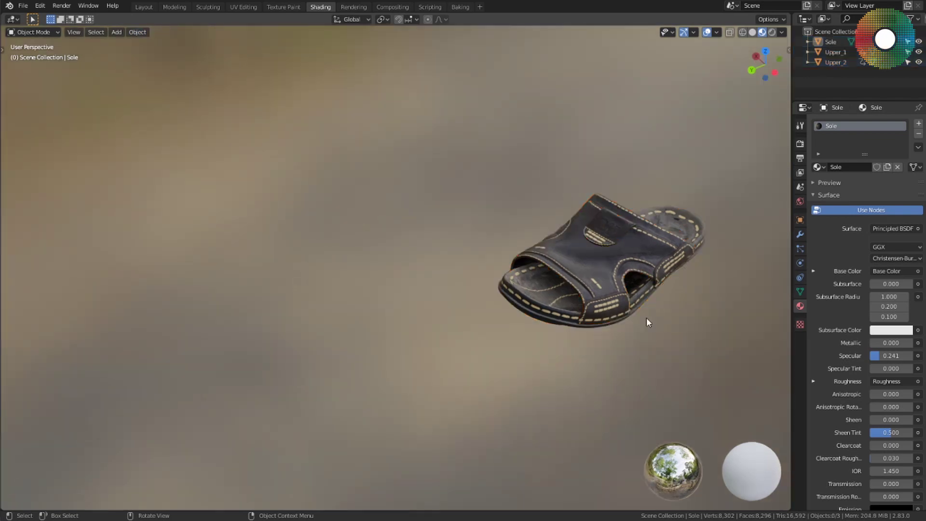
{"action": "middle_click_drag", "start_coordinate": [704, 309], "coordinate": [491, 297]}
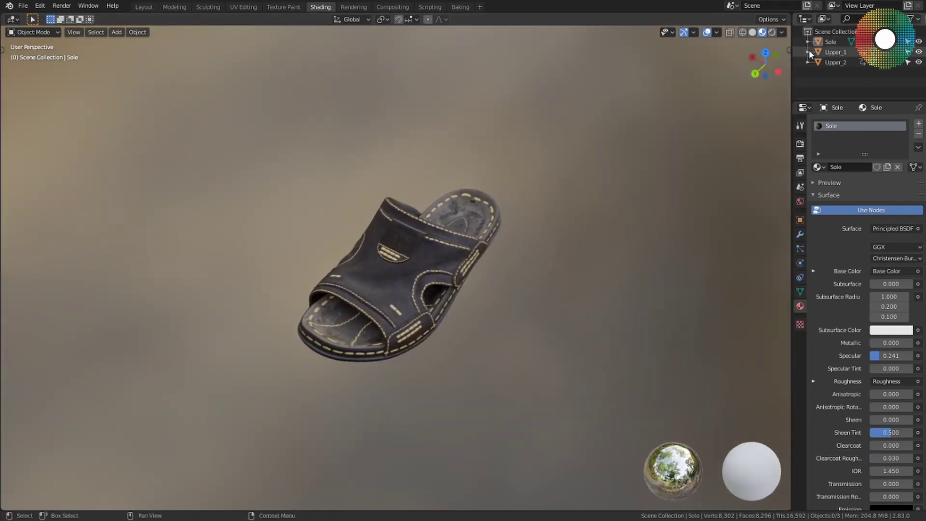
Step: Apply rotation and scale to Sole, Upper_1 and Upper_2 with Ctrl+A
{"action": "left_click", "coordinate": [825, 42]}
{"action": "left_click", "coordinate": [830, 61], "text": "shift"}
{"action": "key", "text": "ctrl+a"}
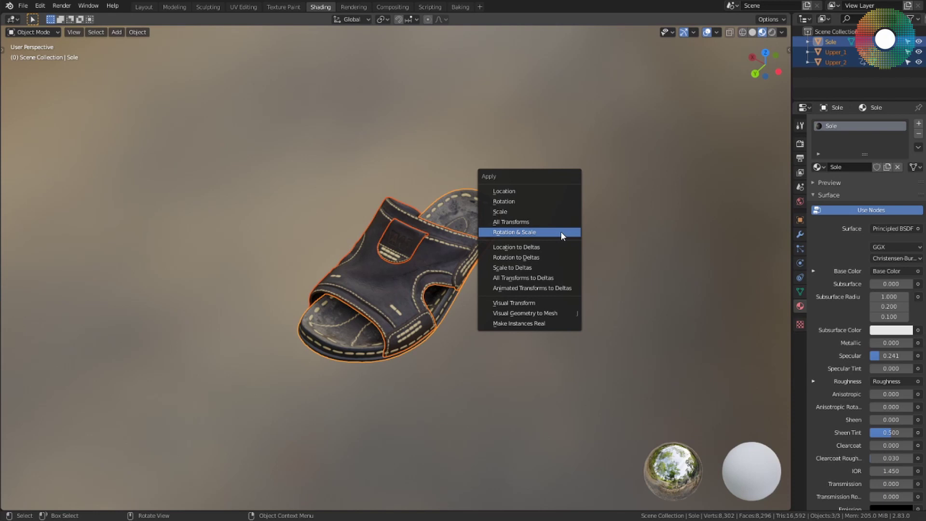
{"action": "left_click", "coordinate": [528, 233]}
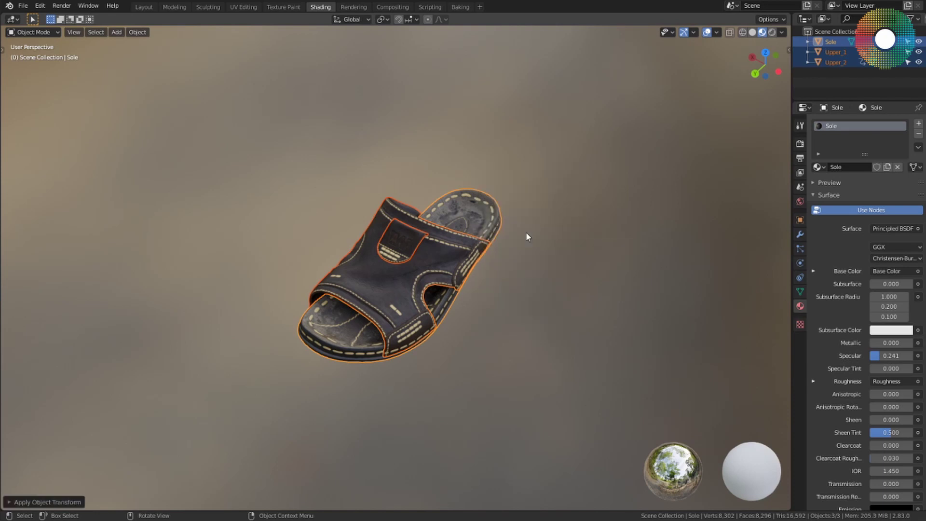
{"action": "middle_click_drag", "start_coordinate": [529, 313], "coordinate": [438, 294]}
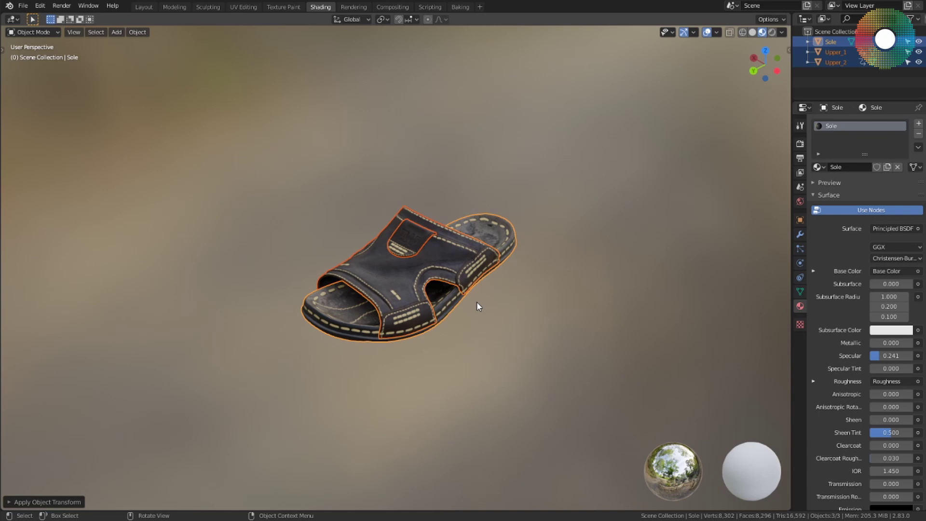
Step: Undo the transform, then join Upper_1 and Upper_2 into the active Sole object
{"action": "key", "text": "ctrl+z"}
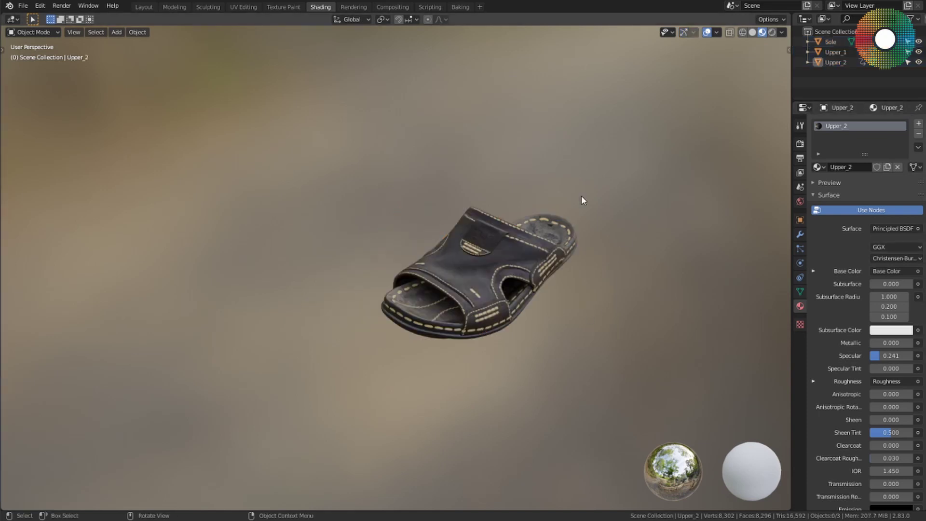
{"action": "left_click", "coordinate": [456, 277]}
{"action": "left_click", "coordinate": [425, 309]}
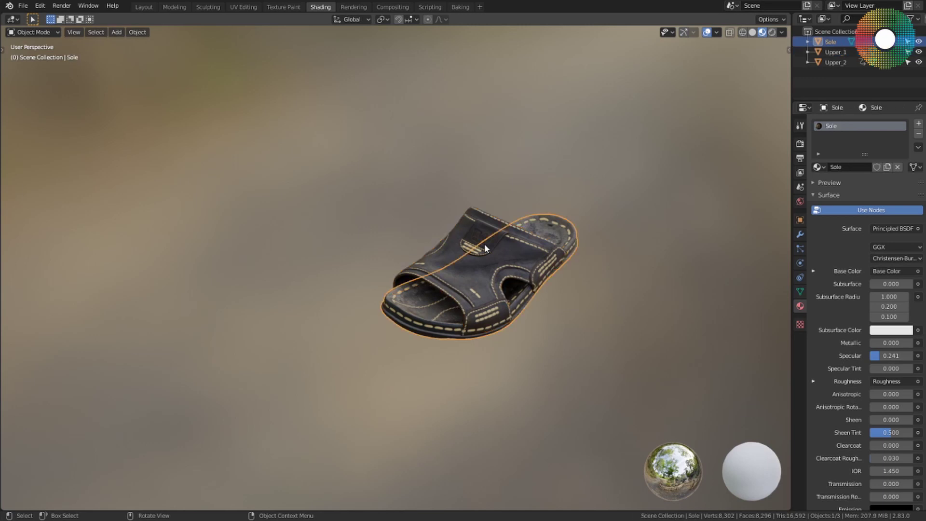
{"action": "left_click", "coordinate": [484, 244]}
{"action": "left_click", "coordinate": [565, 231]}
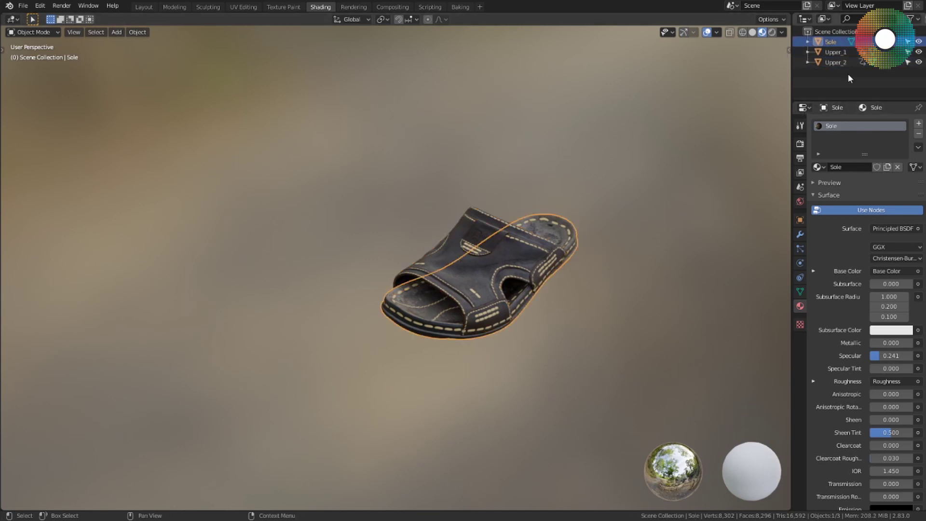
{"action": "left_click", "coordinate": [842, 62], "text": "ctrl"}
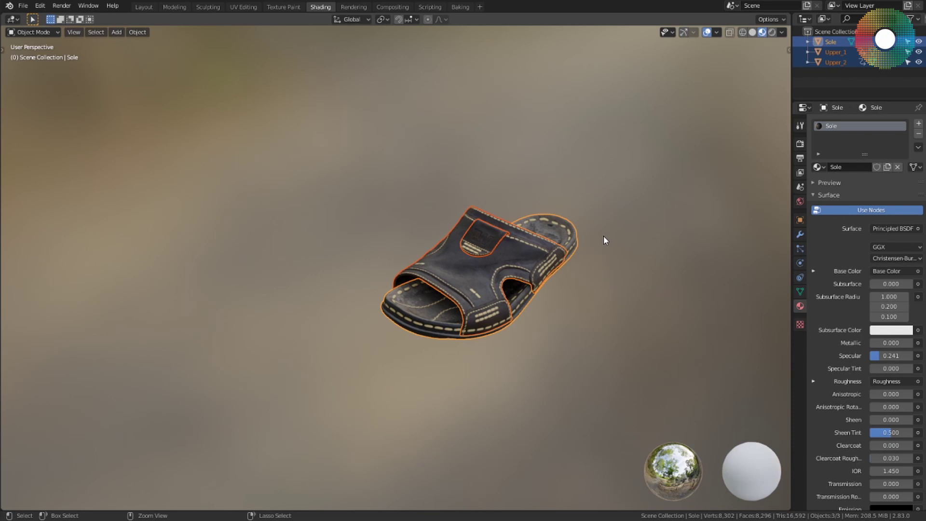
{"action": "key", "text": "ctrl+j"}
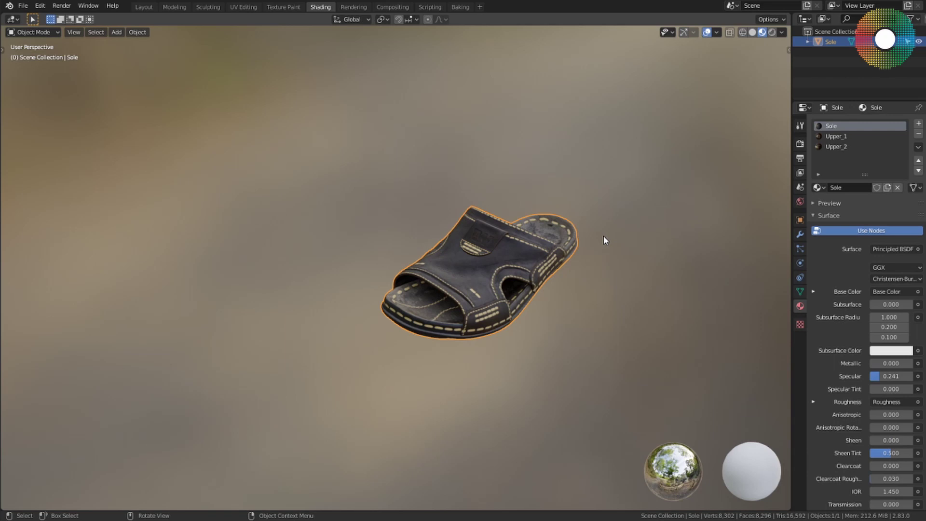
Step: Review the joined Sole's material slots and make Upper_2 the active material
{"action": "left_click", "coordinate": [605, 242]}
{"action": "left_click", "coordinate": [829, 42]}
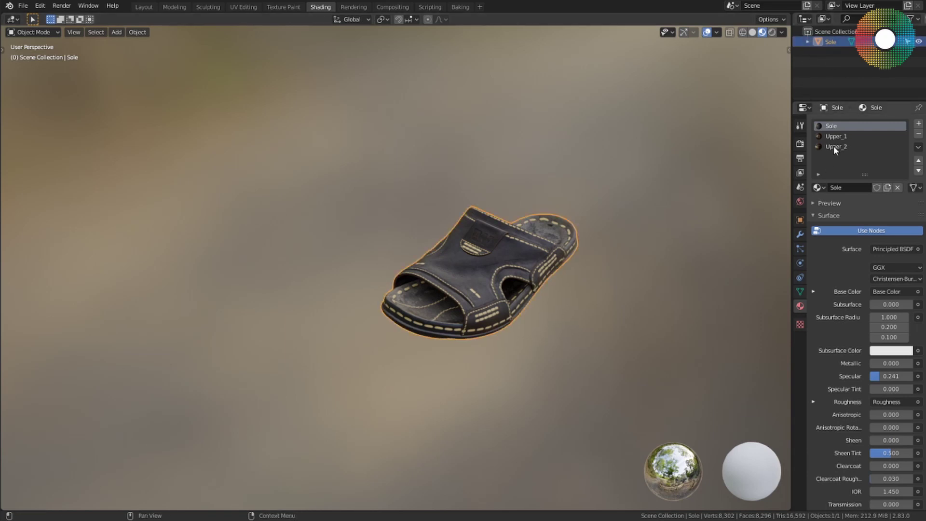
{"action": "left_click", "coordinate": [834, 136]}
{"action": "left_click", "coordinate": [836, 146]}
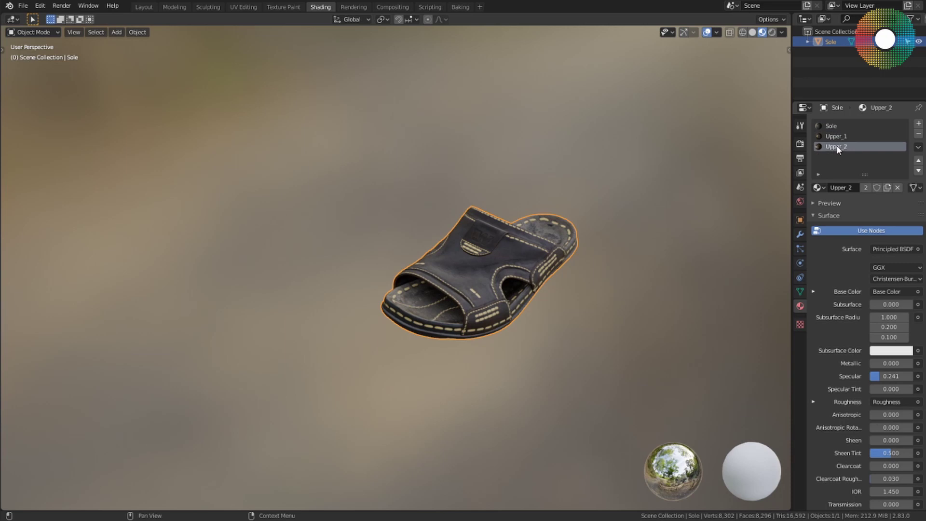
{"action": "left_click", "coordinate": [835, 126]}
{"action": "left_click", "coordinate": [836, 136]}
{"action": "left_click", "coordinate": [837, 146]}
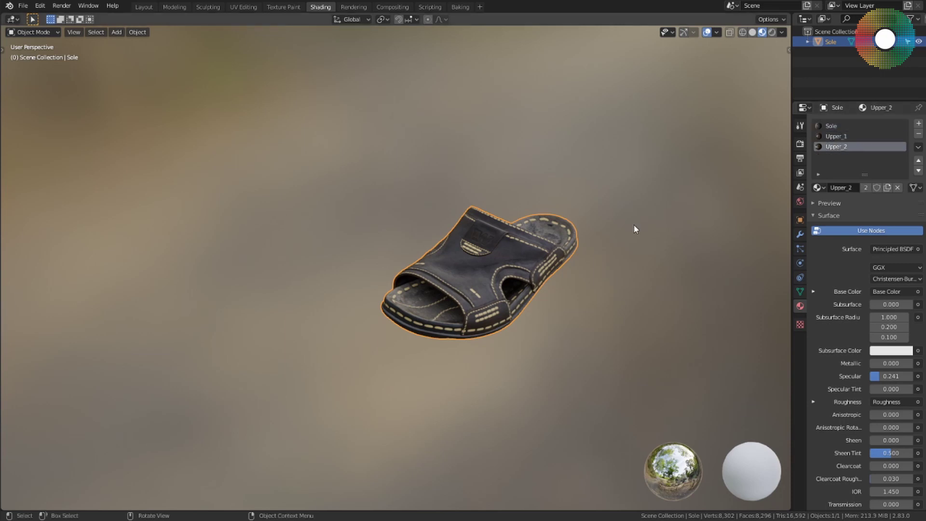
{"action": "scroll", "coordinate": [517, 313], "scroll_direction": "up", "scroll_amount": 4}
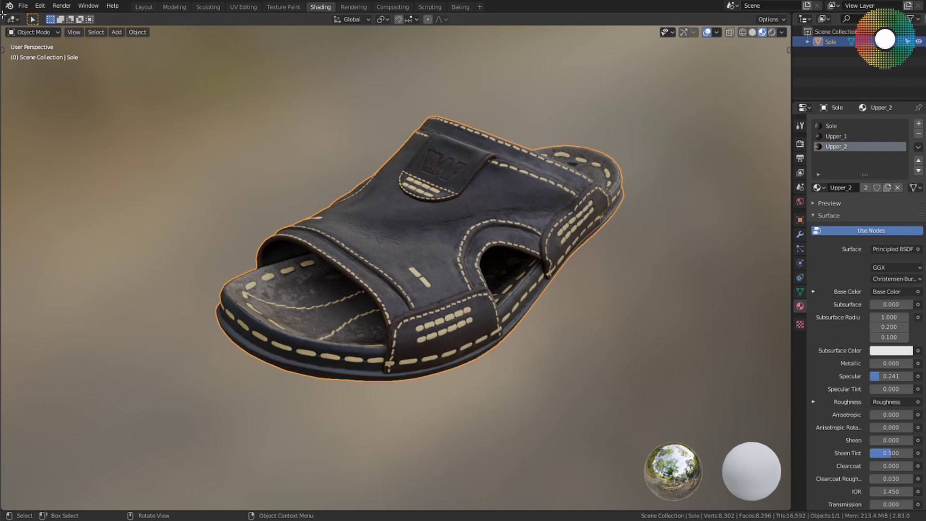
Step: Split the viewport in two and turn the left half into a Shader Editor
{"action": "left_click_drag", "start_coordinate": [3, 16], "coordinate": [417, 48]}
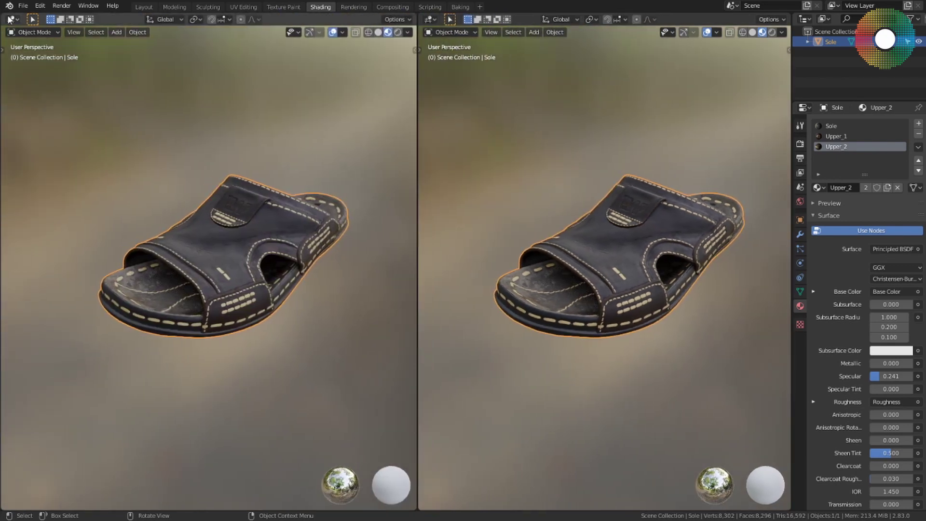
{"action": "left_click", "coordinate": [13, 19]}
{"action": "left_click", "coordinate": [38, 125]}
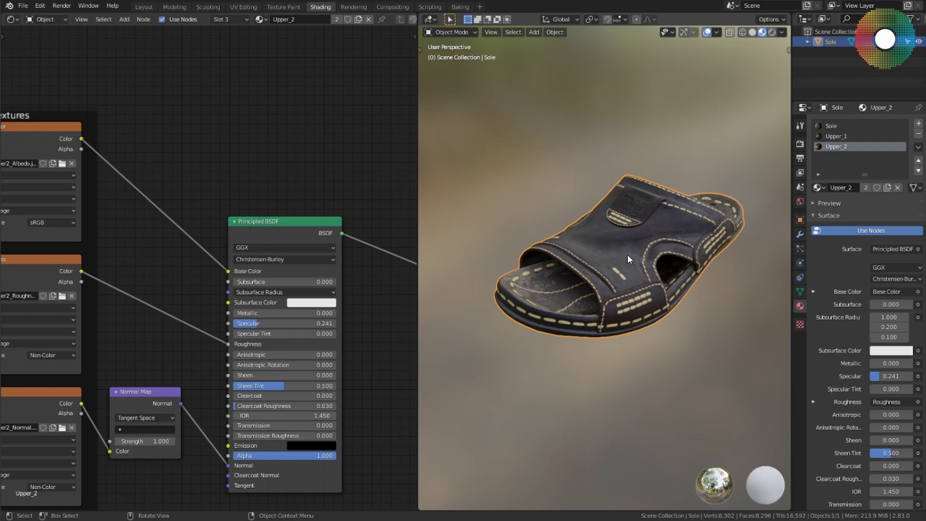
{"action": "middle_click_drag", "start_coordinate": [627, 259], "coordinate": [627, 259], "text": "shift"}
{"action": "key", "text": "shift"}
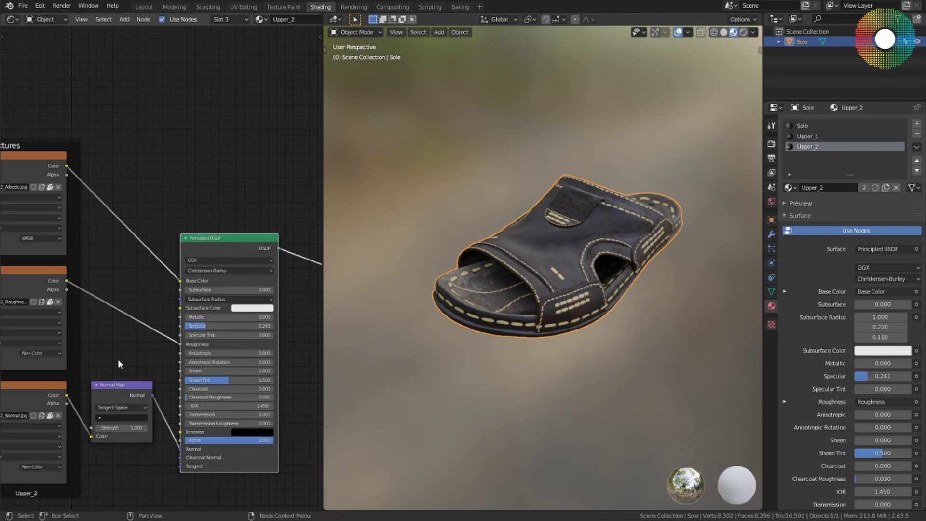
Step: Zoom out and pan to frame Upper_2's Textures frame and Principled BSDF
{"action": "middle_click_drag", "start_coordinate": [118, 364], "coordinate": [150, 275]}
{"action": "scroll", "coordinate": [124, 299], "scroll_direction": "down", "scroll_amount": 1}
{"action": "scroll", "coordinate": [142, 293], "scroll_direction": "down", "scroll_amount": 1}
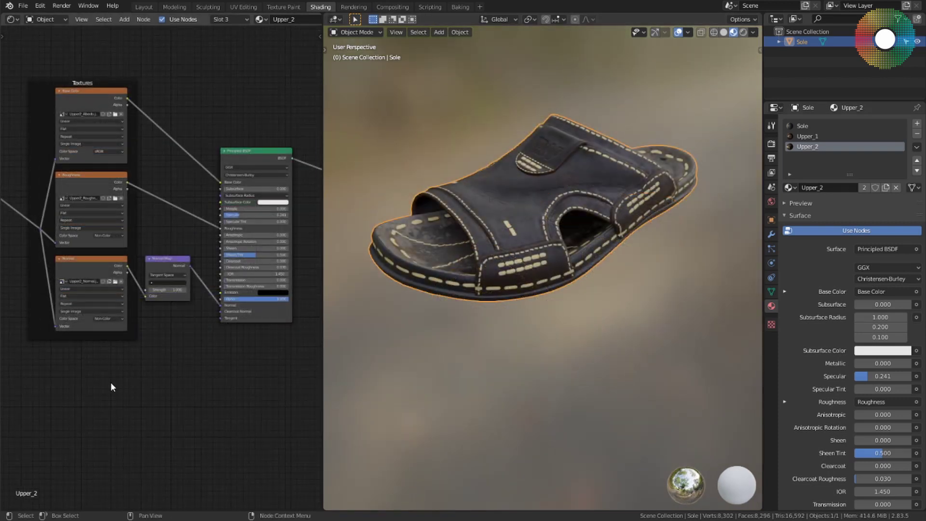
Step: Delete Upper_2's Mapping and Textures node frames
{"action": "middle_click_drag", "start_coordinate": [115, 384], "coordinate": [150, 338]}
{"action": "scroll", "coordinate": [123, 383], "scroll_direction": "down", "scroll_amount": 3}
{"action": "scroll", "coordinate": [137, 313], "scroll_direction": "down", "scroll_amount": 3}
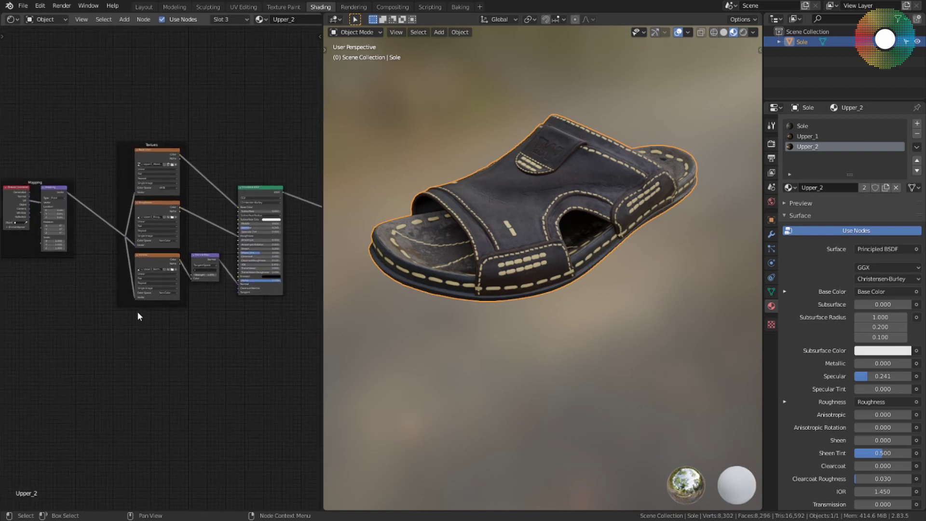
{"action": "left_click_drag", "start_coordinate": [17, 174], "coordinate": [224, 357]}
{"action": "key", "text": "x"}
Step: Run Principled Texture Setup on the BSDF, choosing Upper2_Albedo, Upper2_Normal and Upper2_Roughness
{"action": "middle_click_drag", "start_coordinate": [222, 360], "coordinate": [201, 372]}
{"action": "scroll", "coordinate": [199, 362], "scroll_direction": "up", "scroll_amount": 2}
{"action": "left_click", "coordinate": [227, 325]}
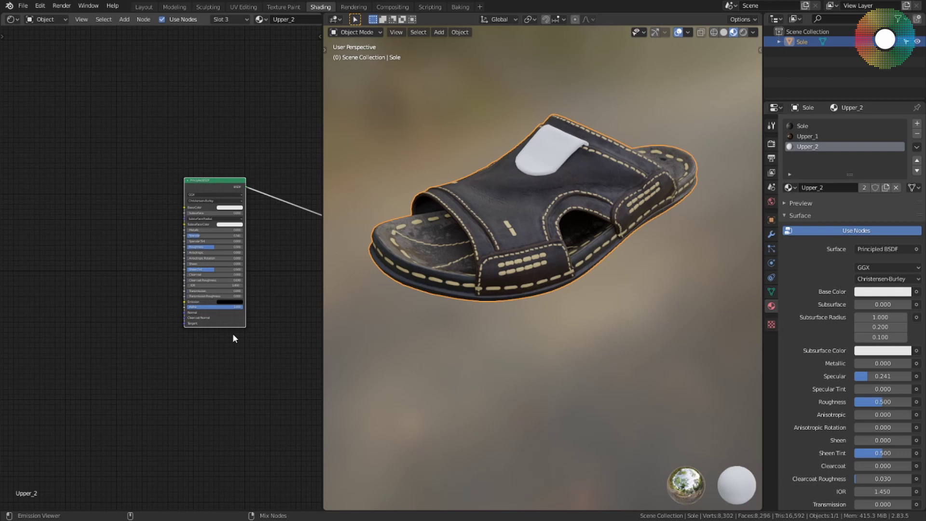
{"action": "key", "text": "ctrl+shift+t"}
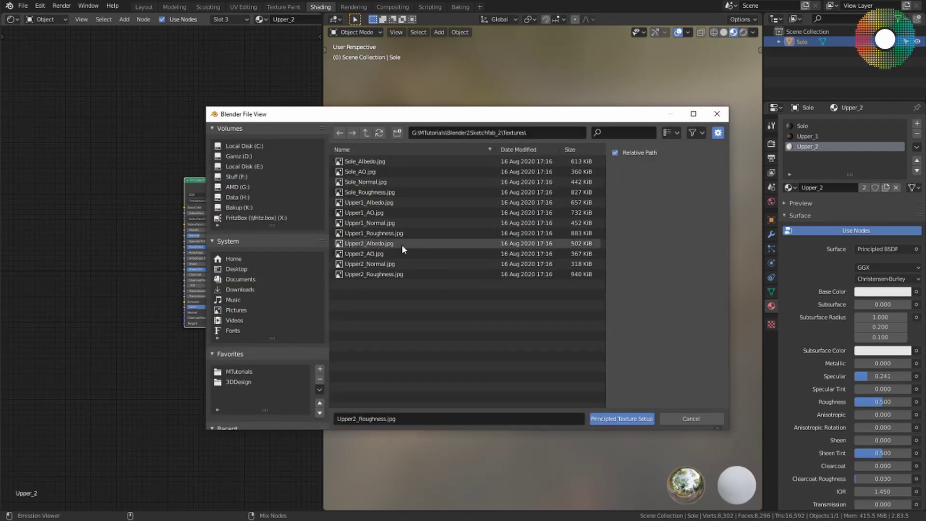
{"action": "left_click", "coordinate": [383, 243]}
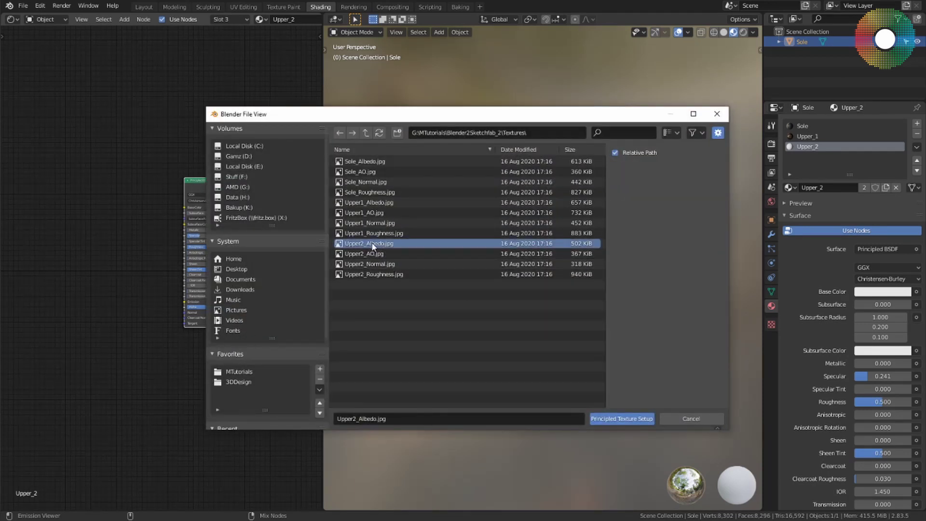
{"action": "left_click", "coordinate": [381, 264], "text": "shift"}
{"action": "left_click", "coordinate": [386, 275], "text": "shift"}
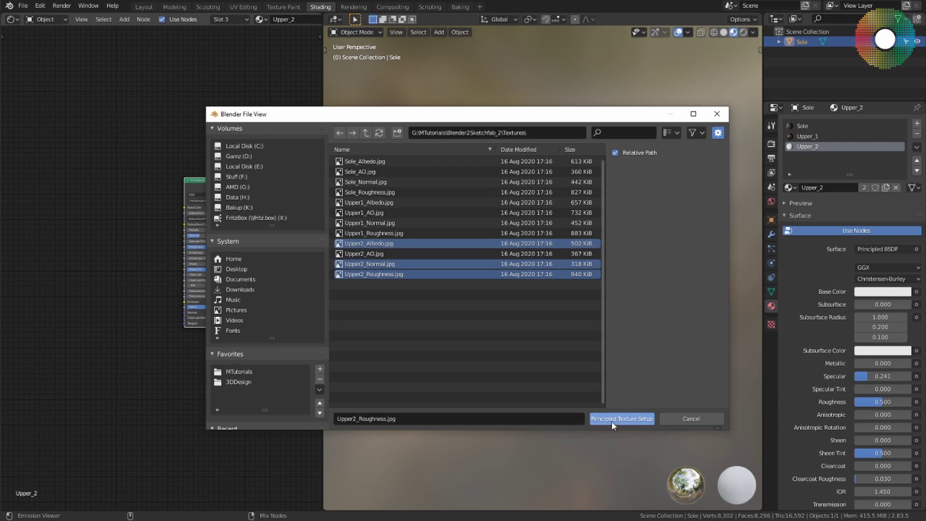
Step: Build the new texture nodes from the three chosen Upper2 maps
{"action": "left_click", "coordinate": [633, 420]}
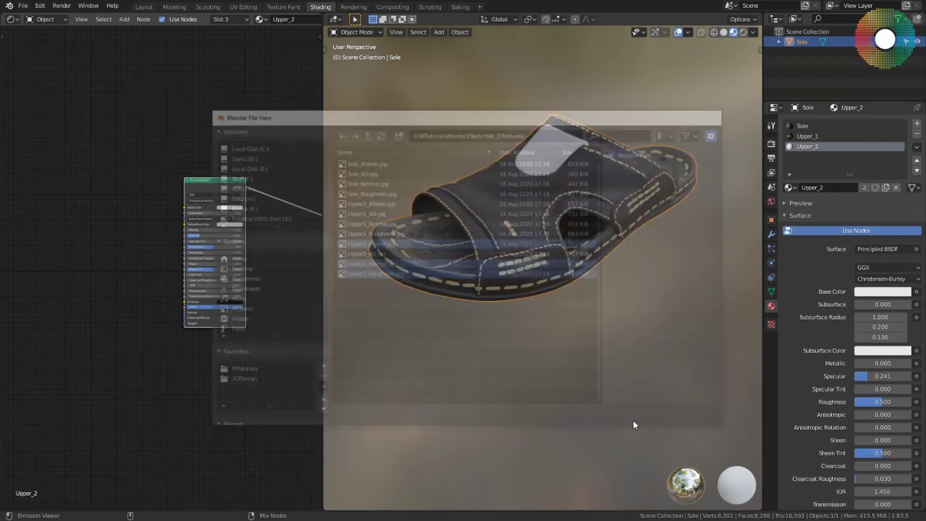
{"action": "middle_click_drag", "start_coordinate": [16, 395], "coordinate": [155, 357]}
{"action": "scroll", "coordinate": [157, 391], "scroll_direction": "down", "scroll_amount": 2}
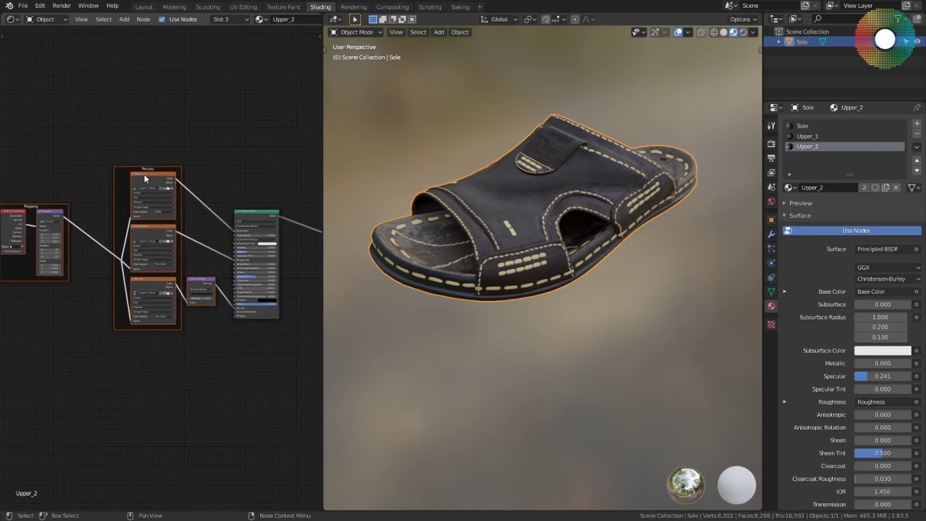
{"action": "scroll", "coordinate": [173, 229], "scroll_direction": "up", "scroll_amount": 2}
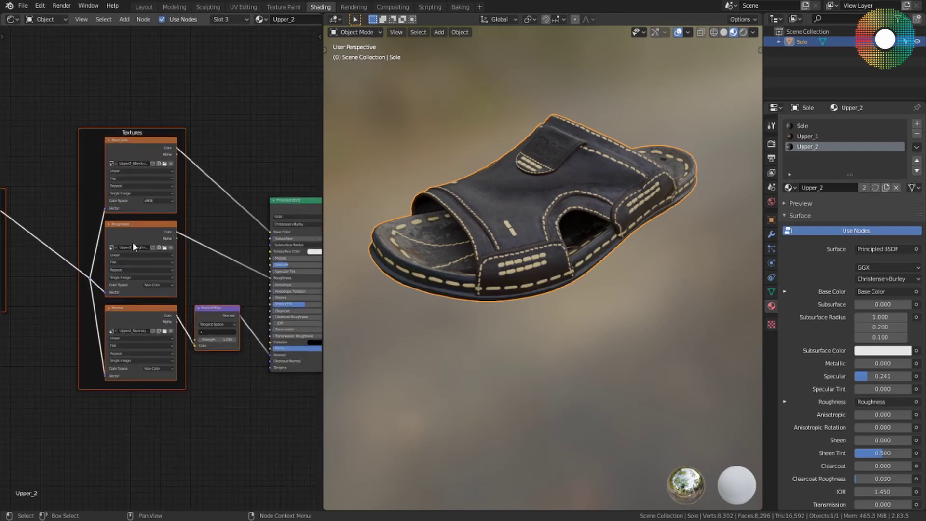
{"action": "scroll", "coordinate": [254, 386], "scroll_direction": "down", "scroll_amount": 3}
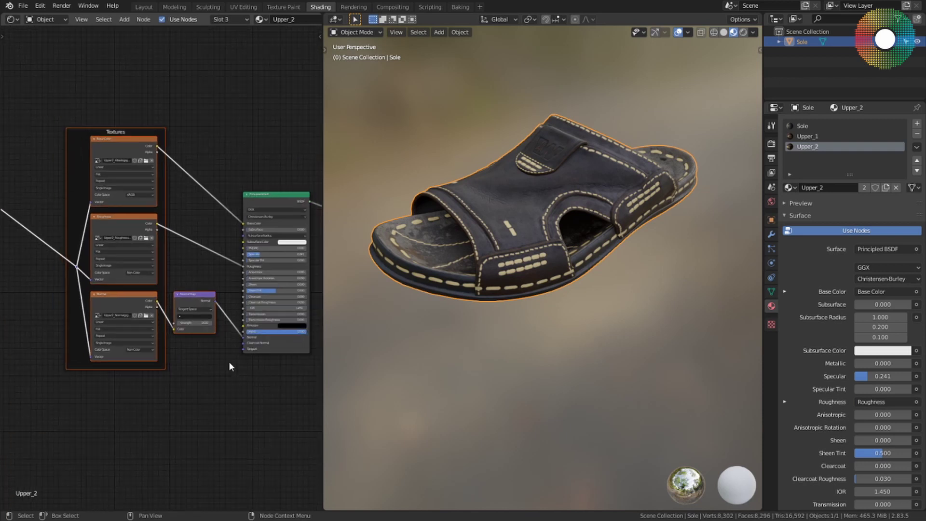
Step: Frame the new Textures frame and Principled BSDF to check the rebuilt wiring
{"action": "middle_click_drag", "start_coordinate": [183, 376], "coordinate": [124, 221]}
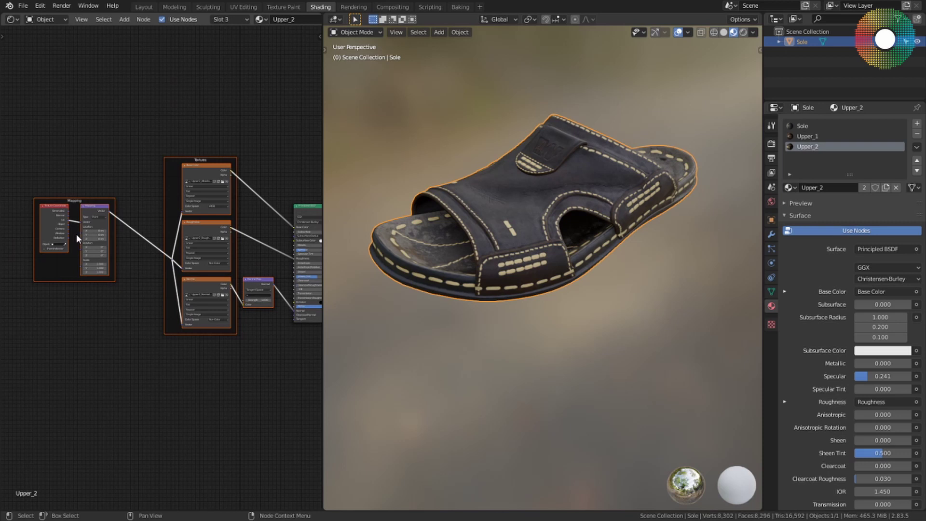
{"action": "middle_click_drag", "start_coordinate": [99, 317], "coordinate": [48, 320]}
{"action": "left_click", "coordinate": [185, 360]}
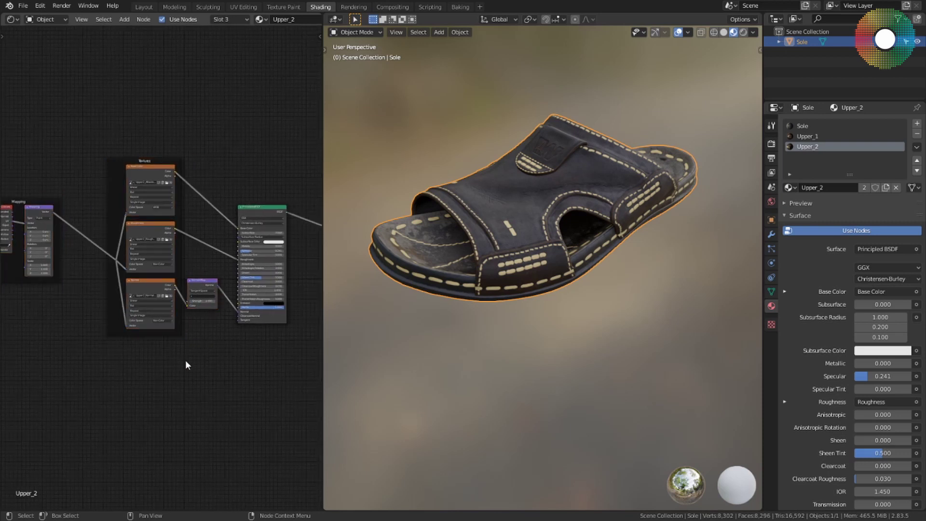
{"action": "scroll", "coordinate": [226, 346], "scroll_direction": "up", "scroll_amount": 2}
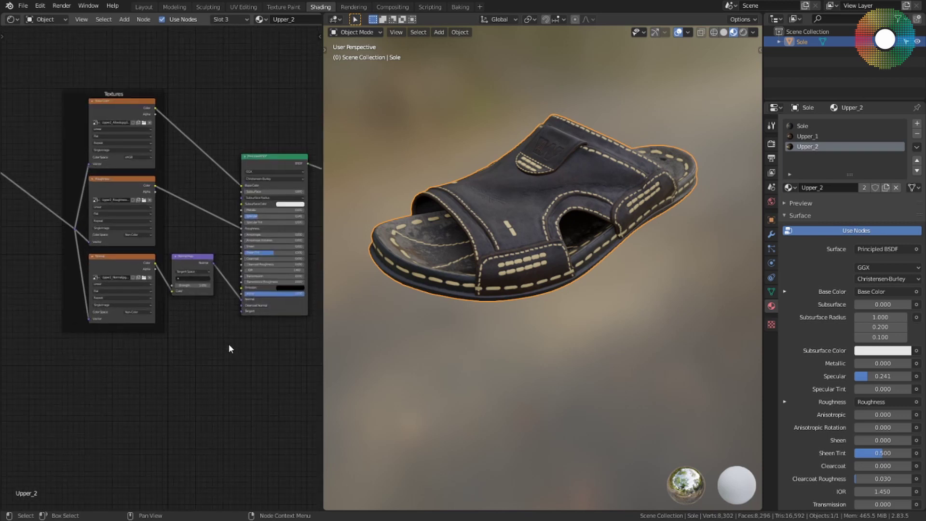
{"action": "middle_click_drag", "start_coordinate": [227, 347], "coordinate": [215, 385]}
{"action": "scroll", "coordinate": [213, 383], "scroll_direction": "up", "scroll_amount": 1}
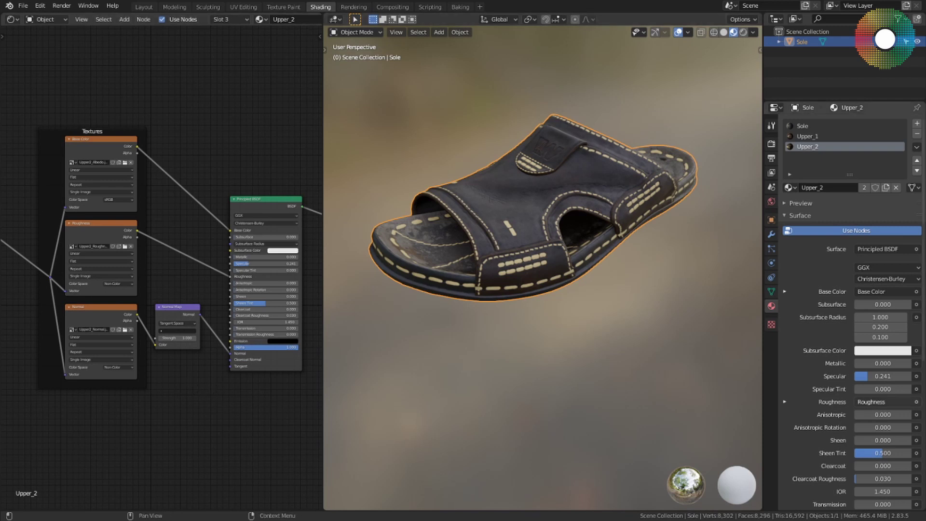
{"action": "middle_click_drag", "start_coordinate": [204, 464], "coordinate": [203, 456]}
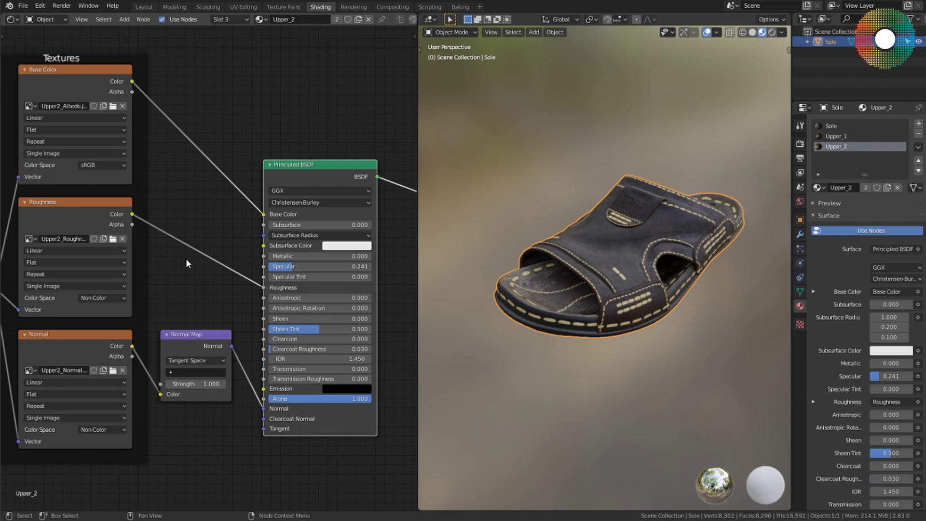
{"action": "scroll", "coordinate": [225, 364], "scroll_direction": "down", "scroll_amount": 2}
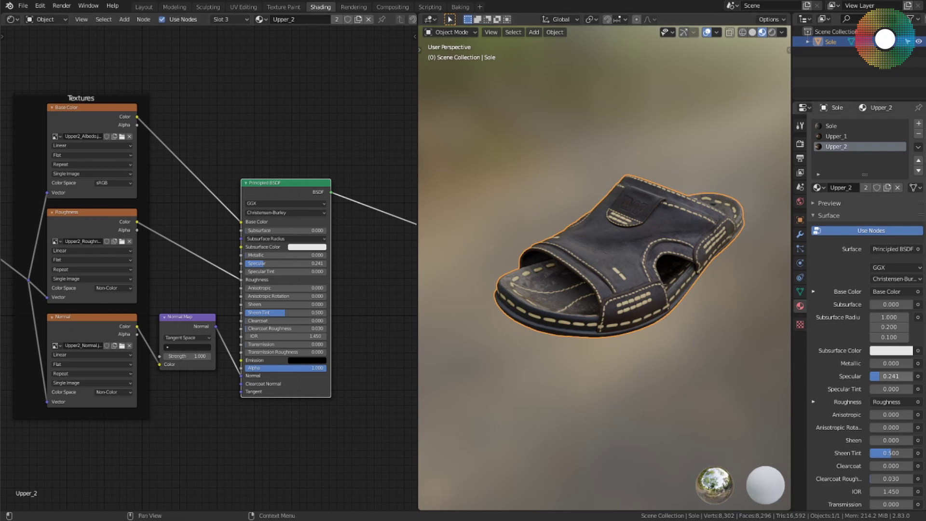
Step: Inspect the Sole, Upper_1 and Upper_2 material nodes in the Shader Editor
{"action": "left_click", "coordinate": [236, 20]}
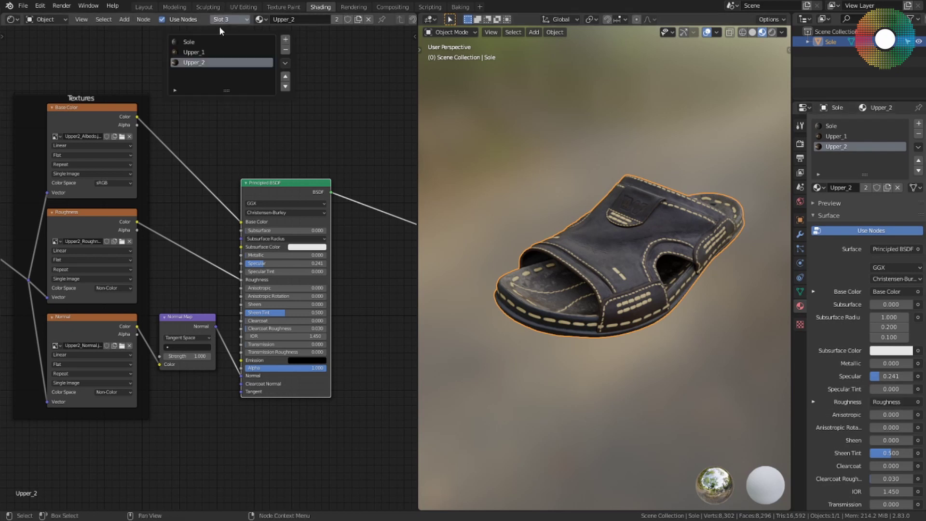
{"action": "left_click", "coordinate": [195, 43]}
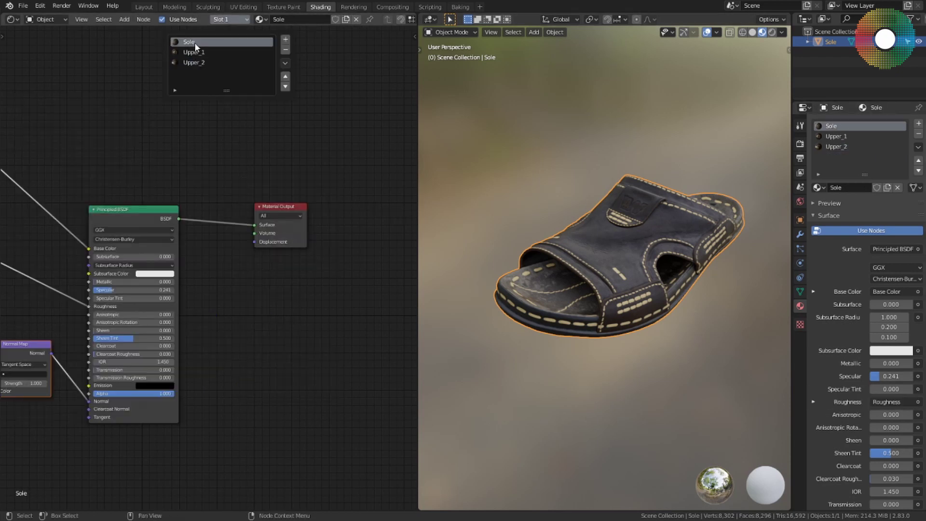
{"action": "left_click", "coordinate": [194, 52]}
{"action": "left_click", "coordinate": [195, 63]}
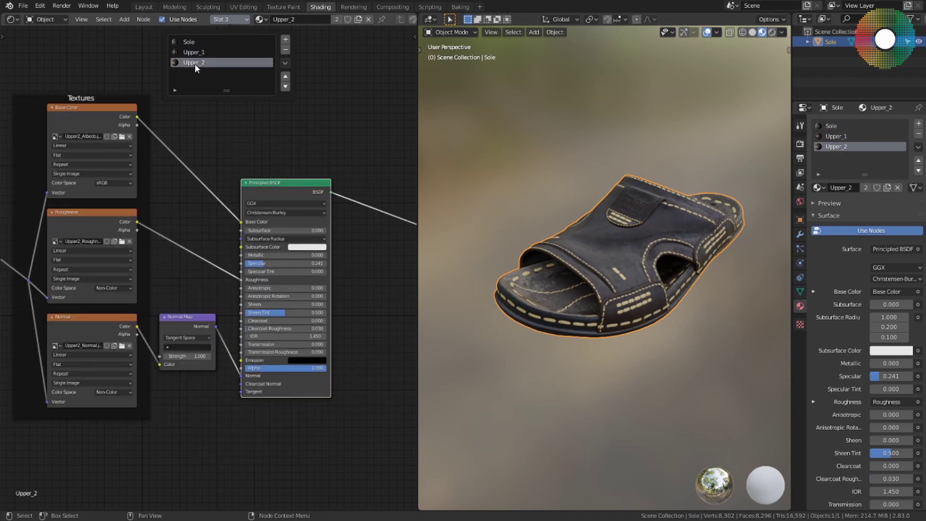
Step: Frame the Upper_2 texture nodes, open the base colour image's Unpack menu, and save HouseShoe.blend
{"action": "middle_click_drag", "start_coordinate": [178, 177], "coordinate": [268, 187]}
{"action": "scroll", "coordinate": [269, 187], "scroll_direction": "down", "scroll_amount": 2}
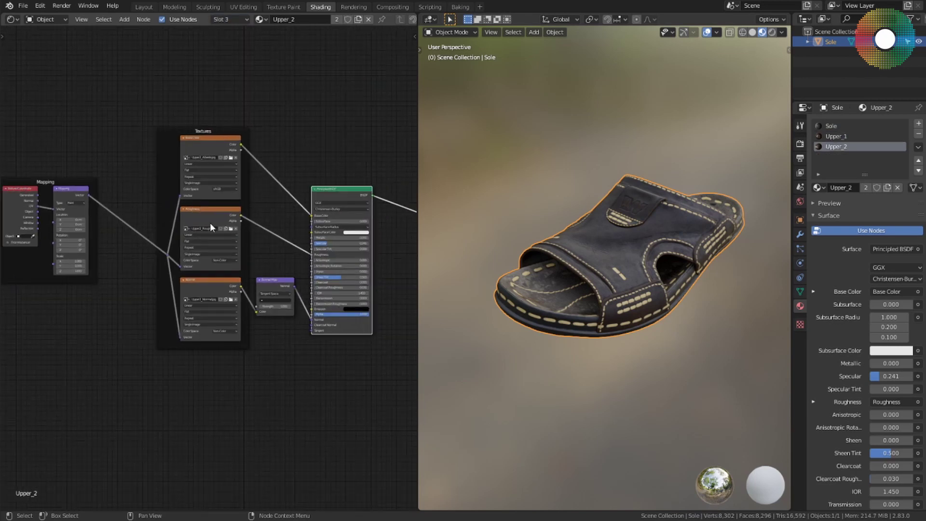
{"action": "scroll", "coordinate": [334, 281], "scroll_direction": "up", "scroll_amount": 2}
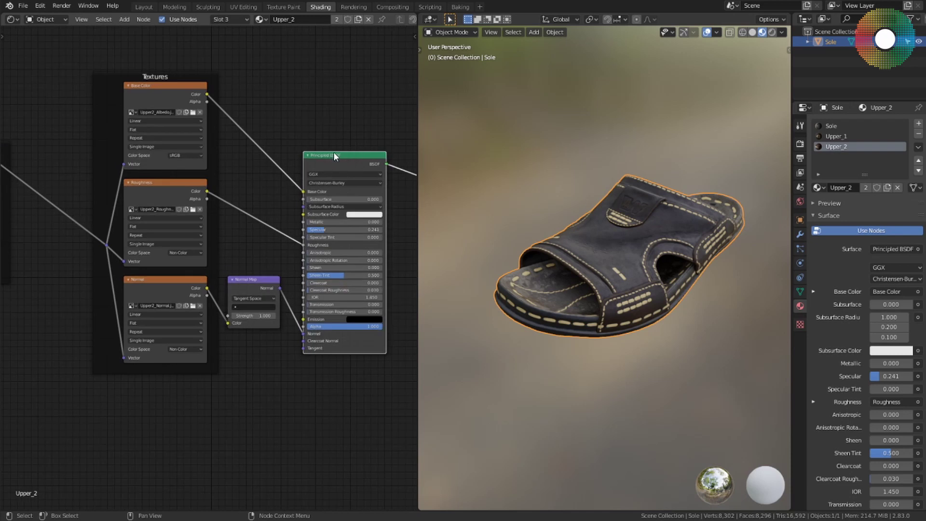
{"action": "middle_click_drag", "start_coordinate": [334, 152], "coordinate": [296, 163]}
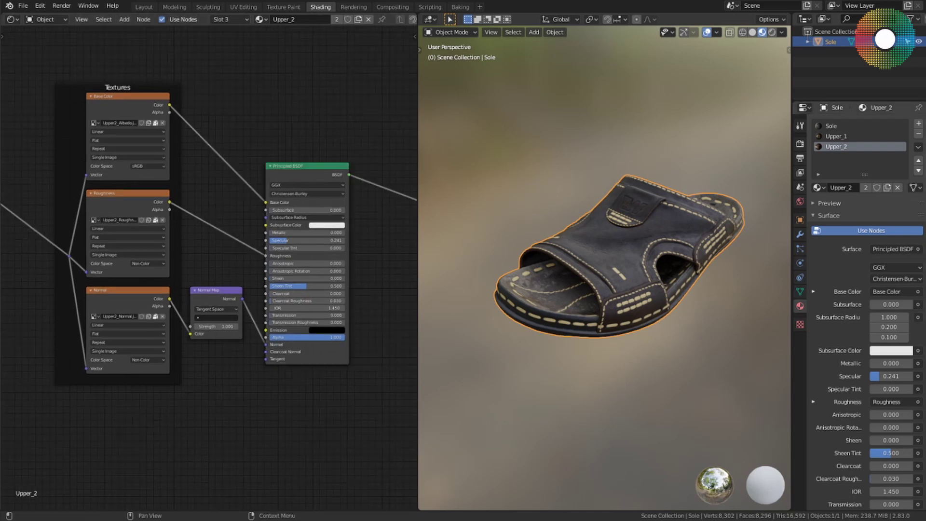
{"action": "left_click", "coordinate": [155, 123]}
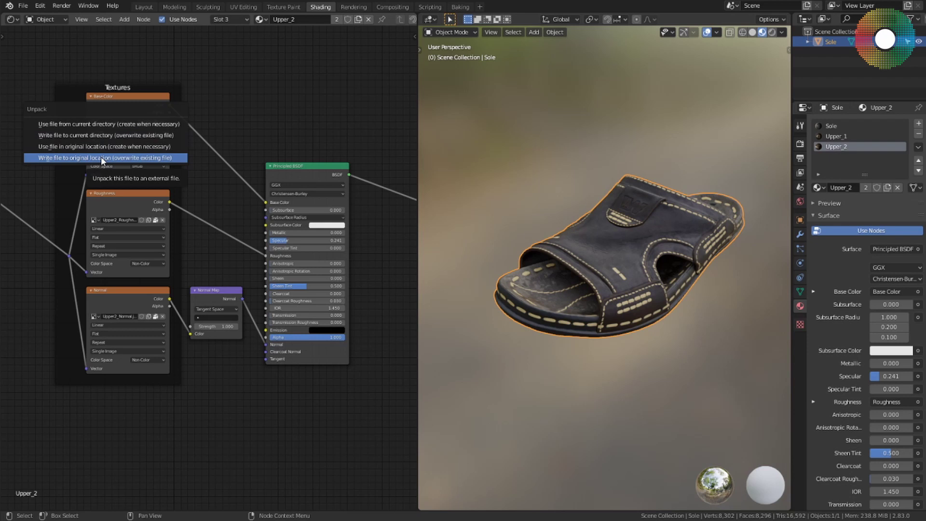
{"action": "key", "text": "ctrl"}
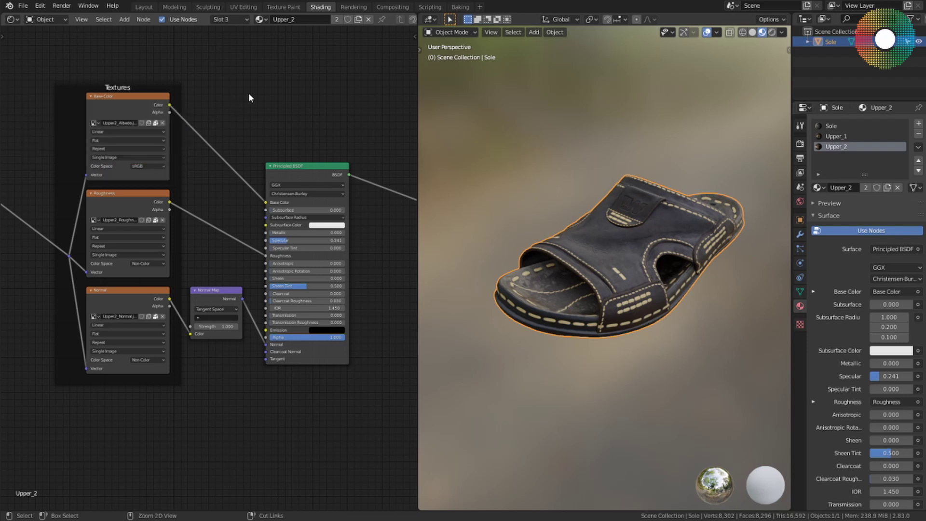
{"action": "key", "text": "ctrl+s"}
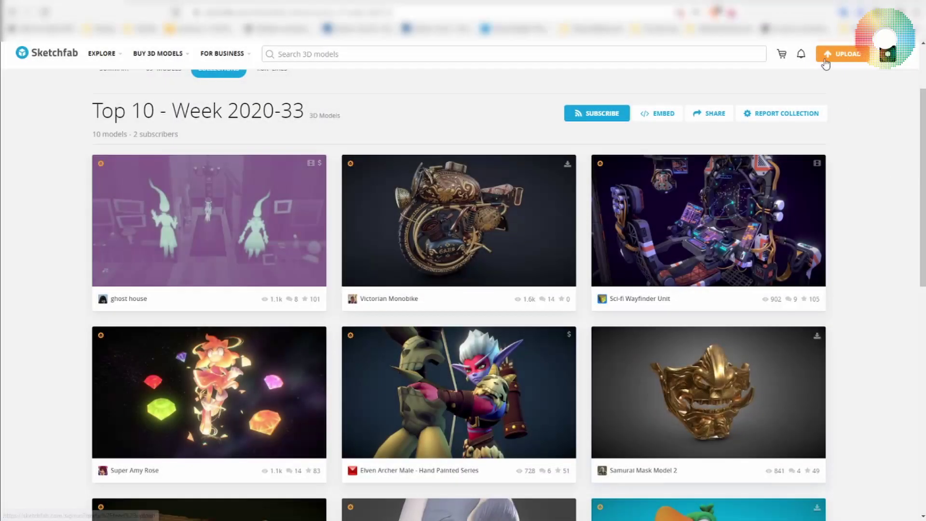
Step: Go to Upload a new model and drop HouseShoe_Final.blend onto the drop zone
{"action": "left_click", "coordinate": [826, 62]}
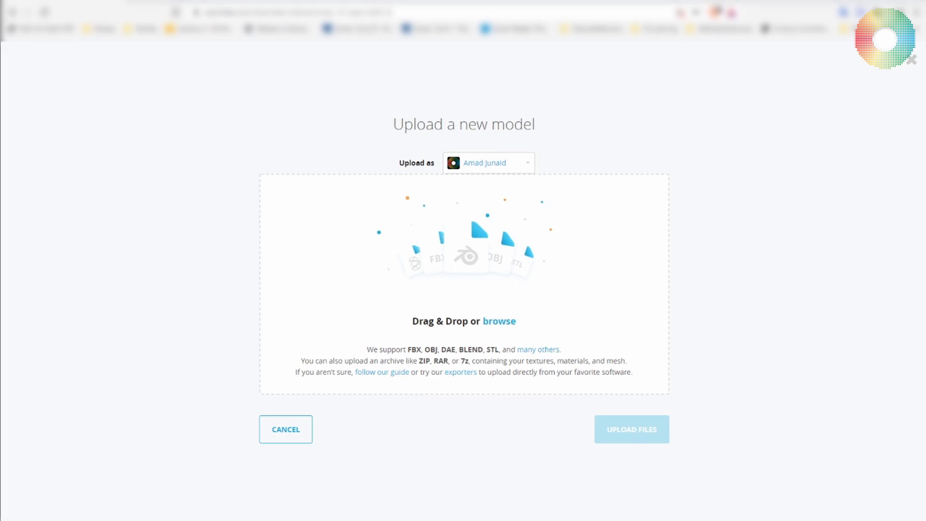
{"action": "left_click_drag", "start_coordinate": [925, 241], "coordinate": [493, 282]}
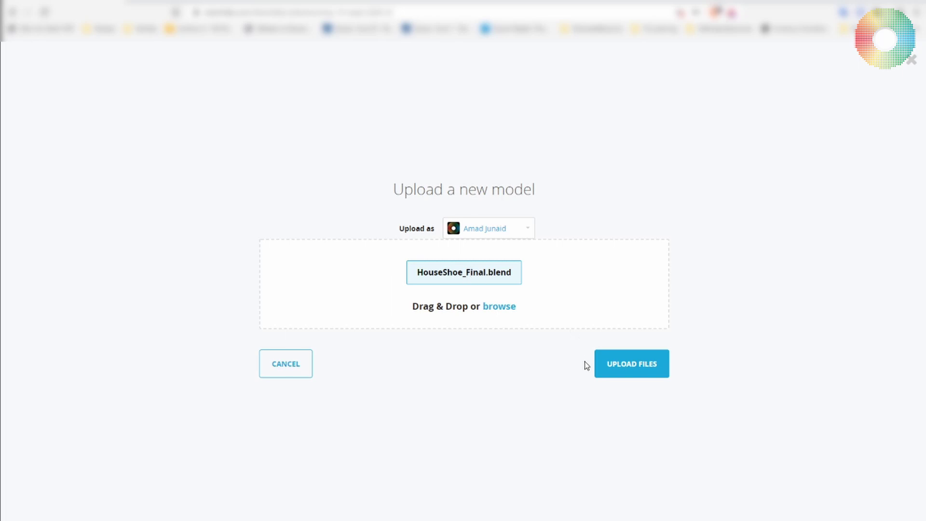
Step: Upload HouseShoe_Final.blend and wait until processing shows Finished
{"action": "left_click", "coordinate": [648, 369]}
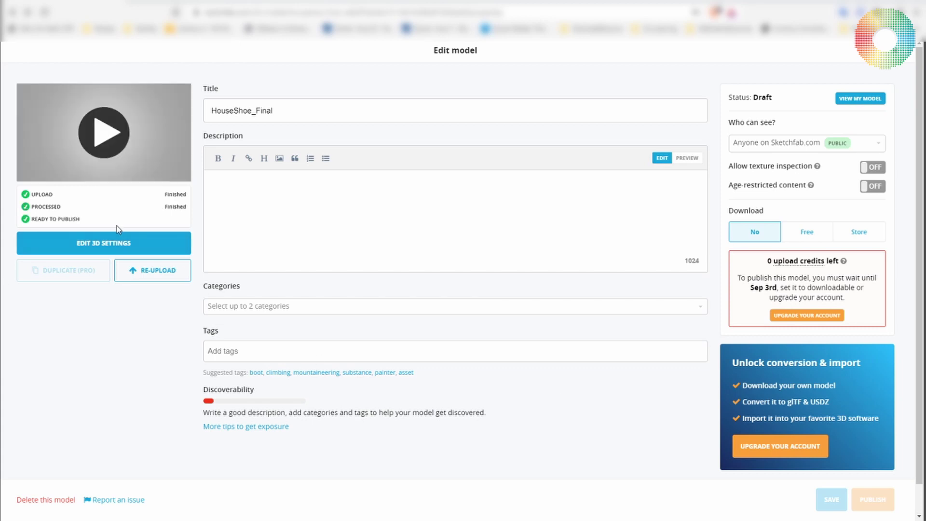
Step: Open the sandal in the 3D settings editor and orbit it to another angle
{"action": "left_click", "coordinate": [99, 243]}
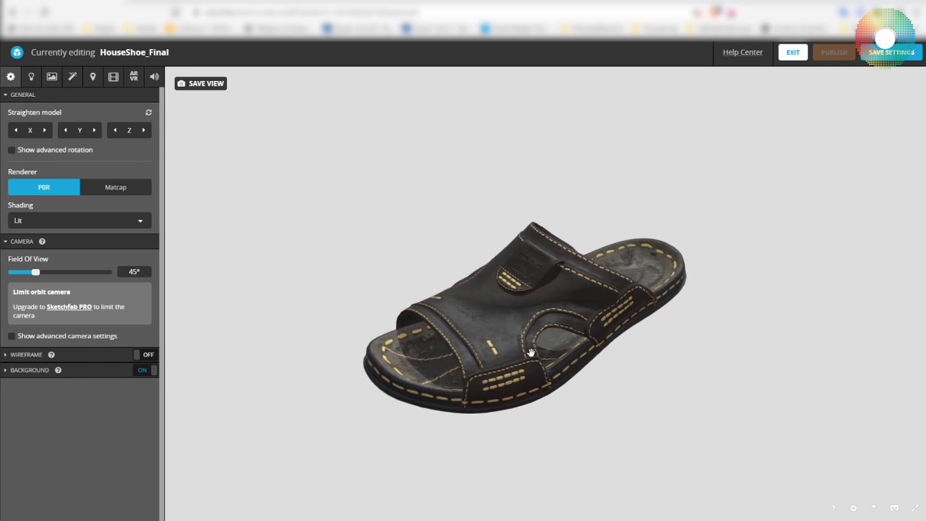
{"action": "scroll", "coordinate": [531, 353], "scroll_direction": "up", "scroll_amount": 5}
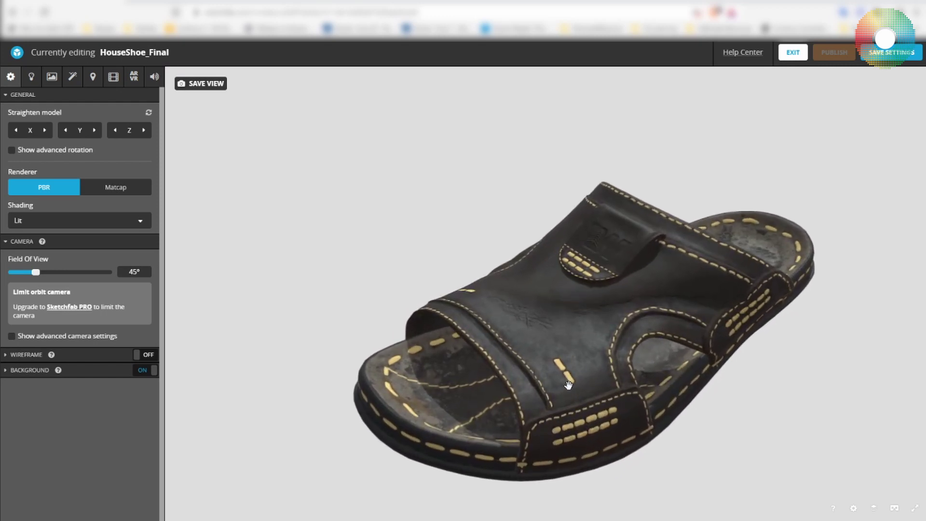
{"action": "left_click_drag", "start_coordinate": [568, 385], "coordinate": [568, 374]}
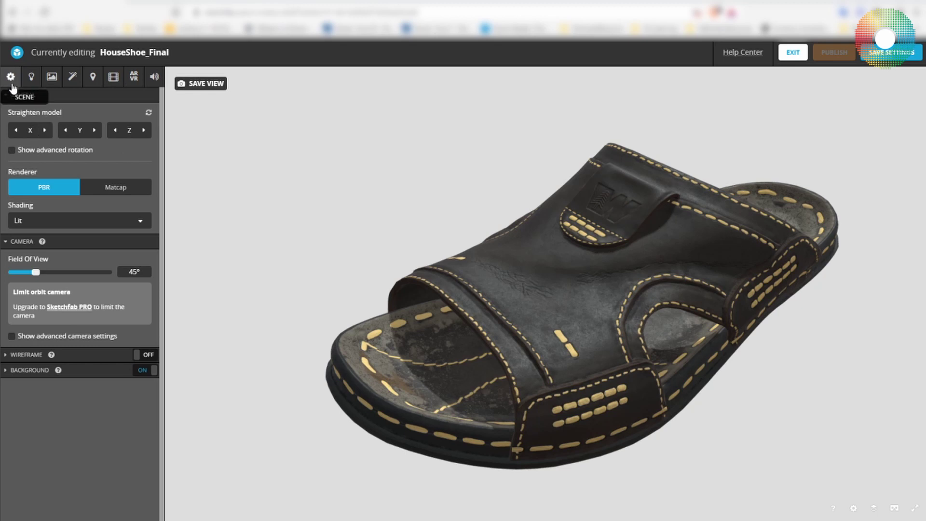
Step: Test the Straighten model X and Y rotations, ending with the sandal upright
{"action": "left_click", "coordinate": [44, 130]}
{"action": "left_click", "coordinate": [18, 131]}
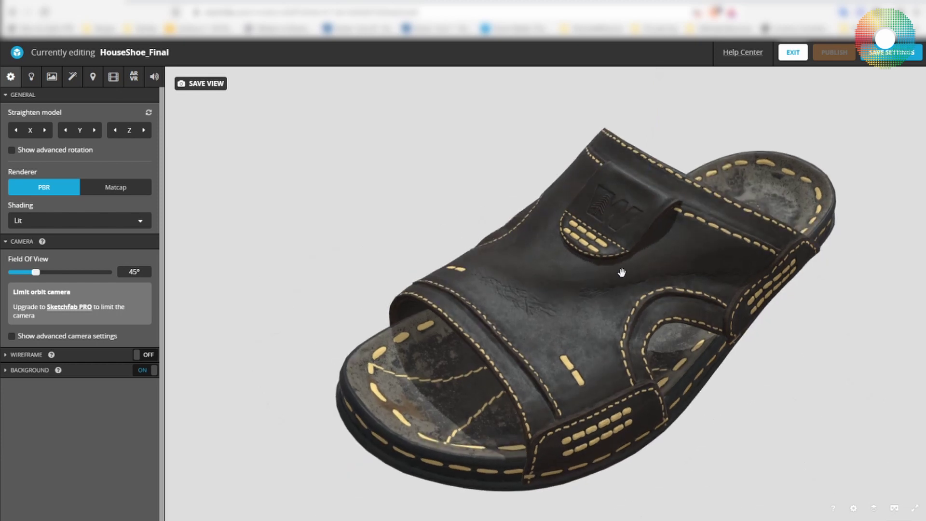
{"action": "left_click", "coordinate": [64, 130]}
{"action": "left_click", "coordinate": [64, 131]}
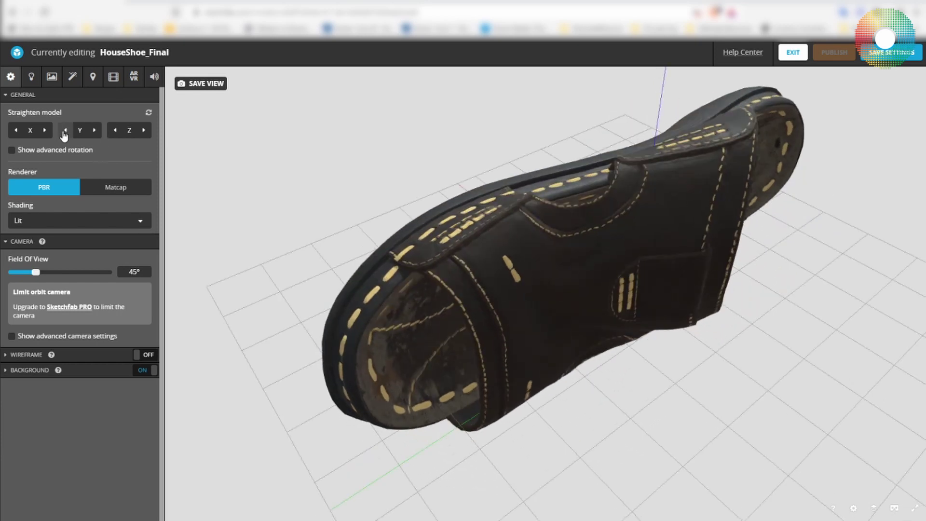
{"action": "left_click", "coordinate": [62, 130]}
{"action": "left_click_drag", "start_coordinate": [634, 300], "coordinate": [599, 293]}
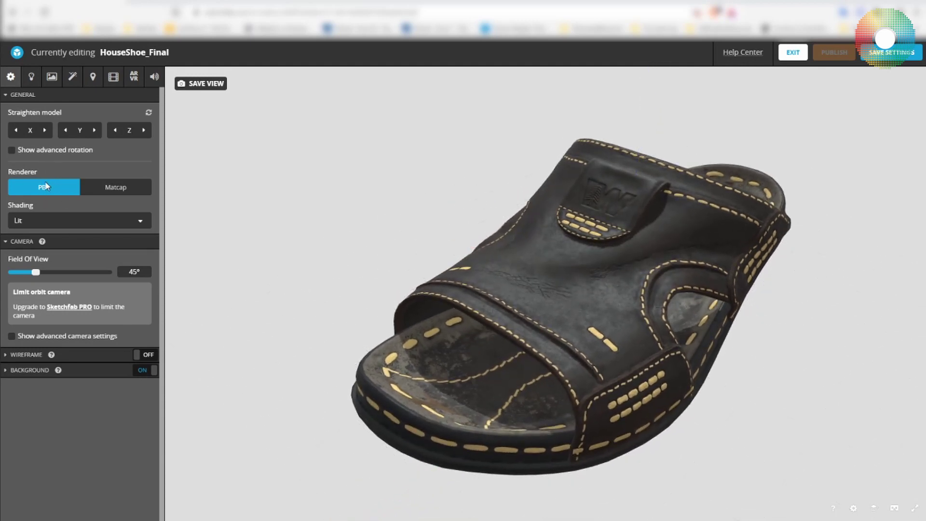
Step: Keep Lit shading and set the camera field of view to 44.072°
{"action": "left_click", "coordinate": [52, 222]}
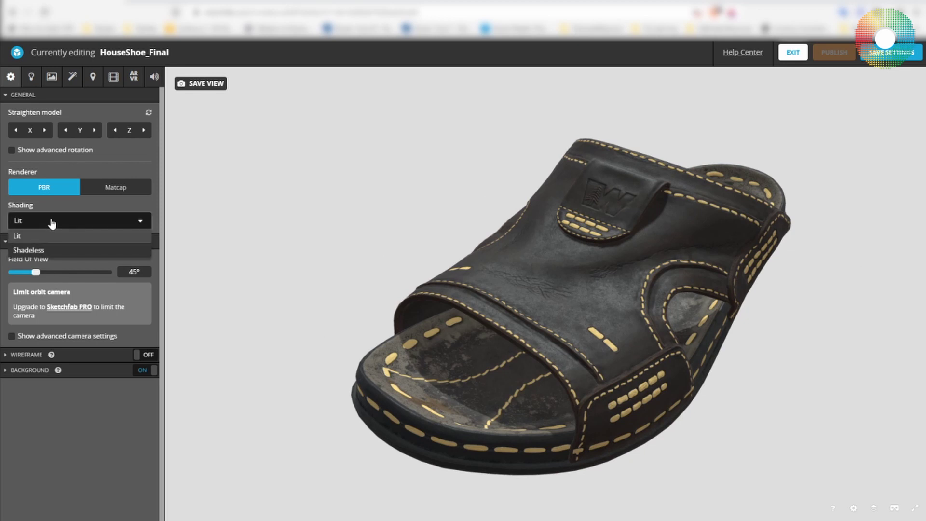
{"action": "left_click", "coordinate": [52, 222]}
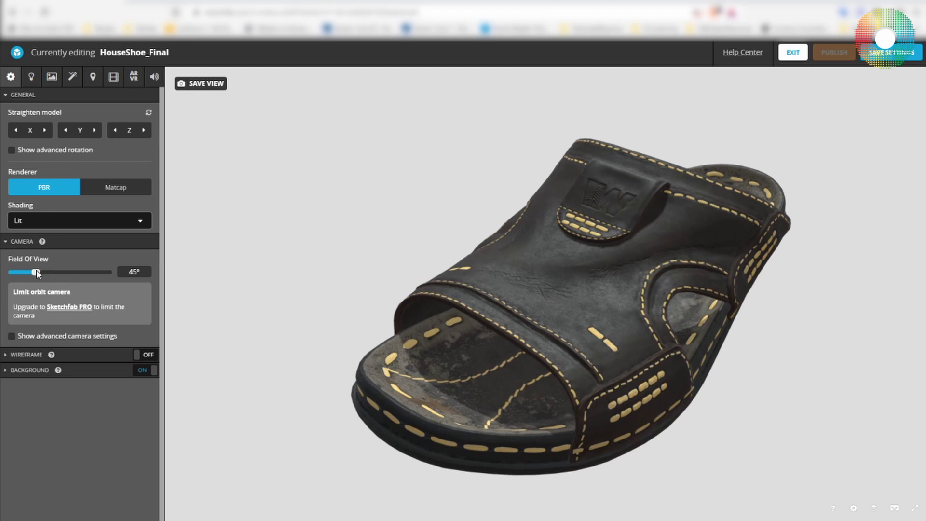
{"action": "left_click_drag", "start_coordinate": [38, 273], "coordinate": [35, 274]}
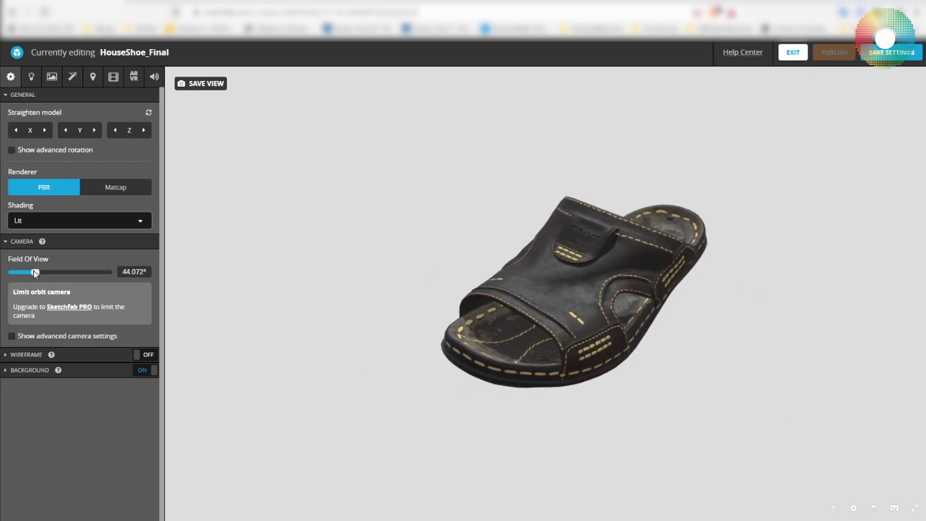
Step: Try the wireframe overlay on the sandal, then leave it off
{"action": "left_click", "coordinate": [42, 355]}
{"action": "left_click", "coordinate": [147, 355]}
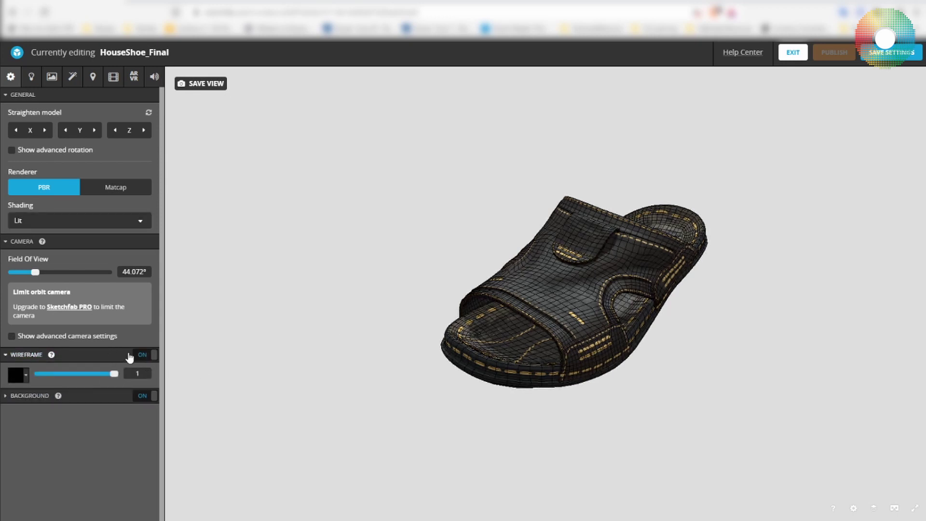
{"action": "left_click", "coordinate": [145, 355]}
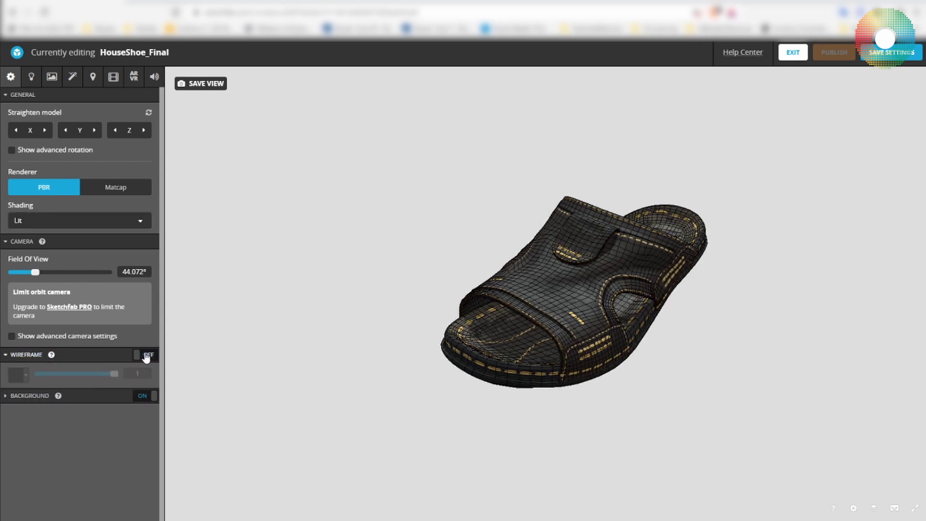
Step: Set the background type to Image and choose clean_dark
{"action": "left_click", "coordinate": [7, 399]}
{"action": "scroll", "coordinate": [97, 422], "scroll_direction": "down", "scroll_amount": 2}
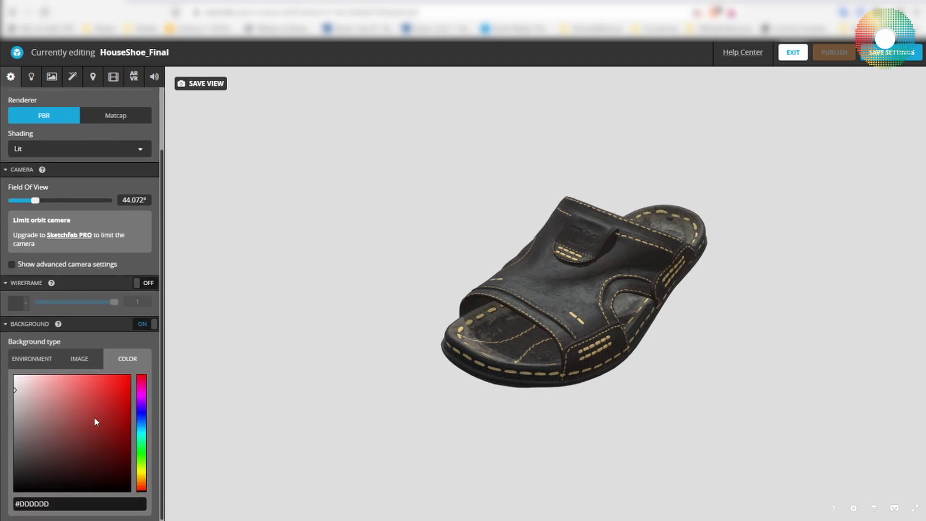
{"action": "left_click", "coordinate": [83, 358]}
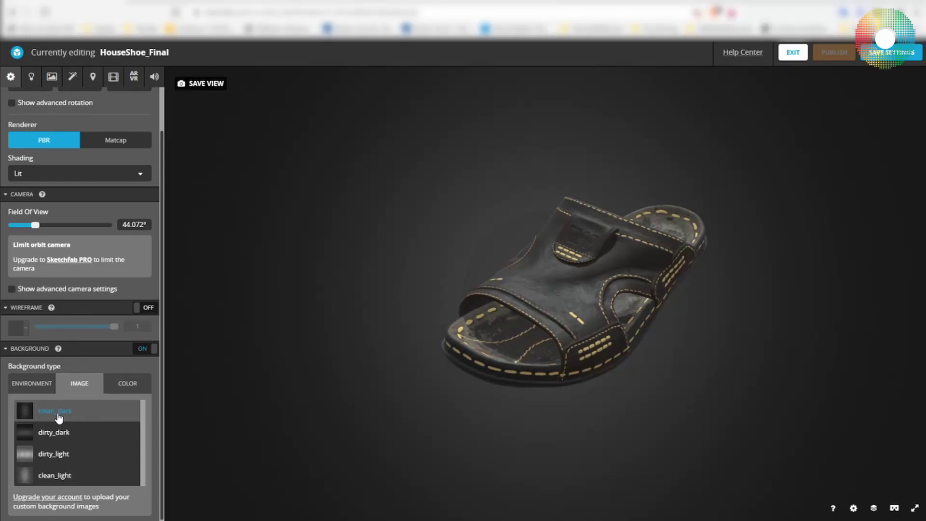
{"action": "left_click_drag", "start_coordinate": [597, 356], "coordinate": [553, 347]}
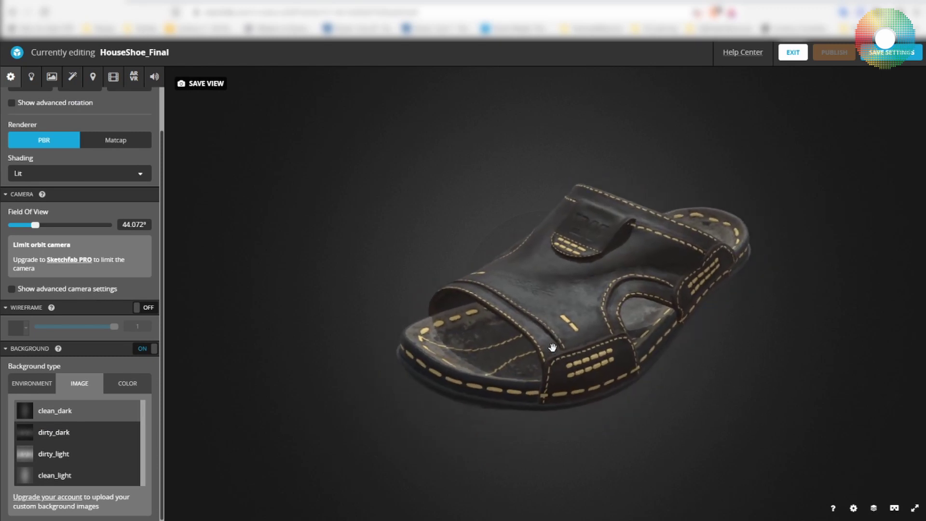
{"action": "left_click", "coordinate": [32, 383]}
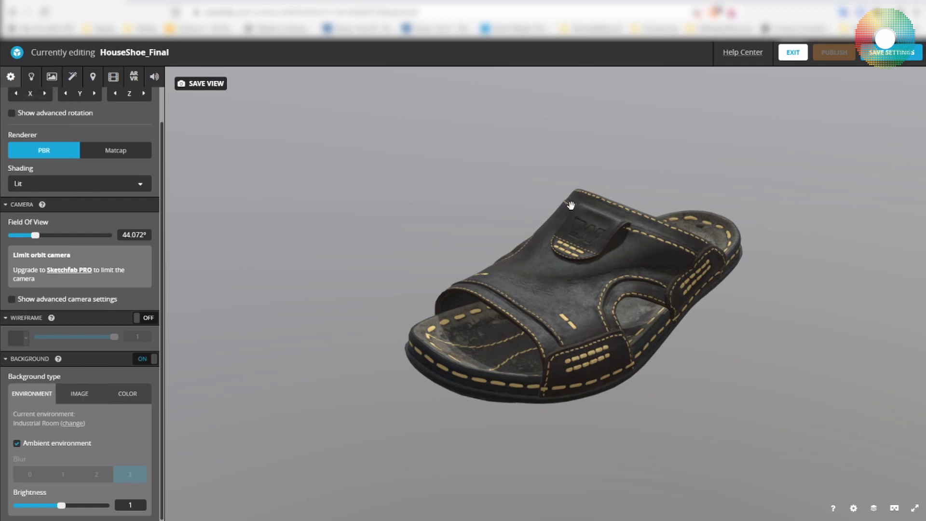
{"action": "left_click", "coordinate": [75, 393]}
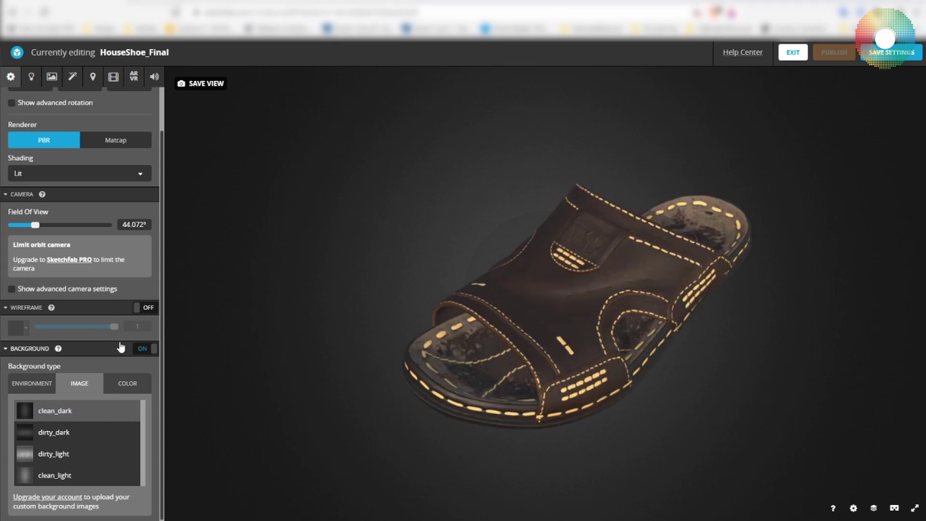
Step: Browse the lighting environments, keep Kirby Cove, and rotate its orientation to 325.333°
{"action": "left_click", "coordinate": [32, 78]}
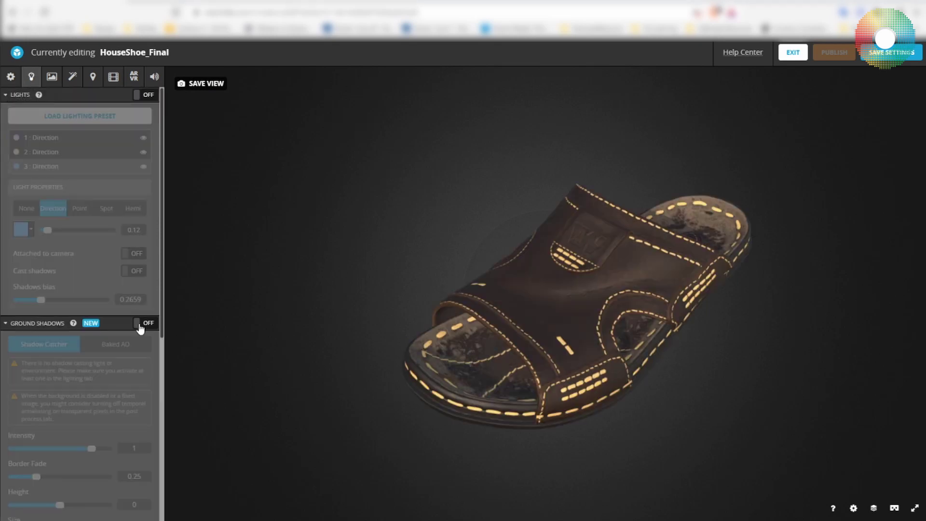
{"action": "scroll", "coordinate": [139, 390], "scroll_direction": "down", "scroll_amount": 6}
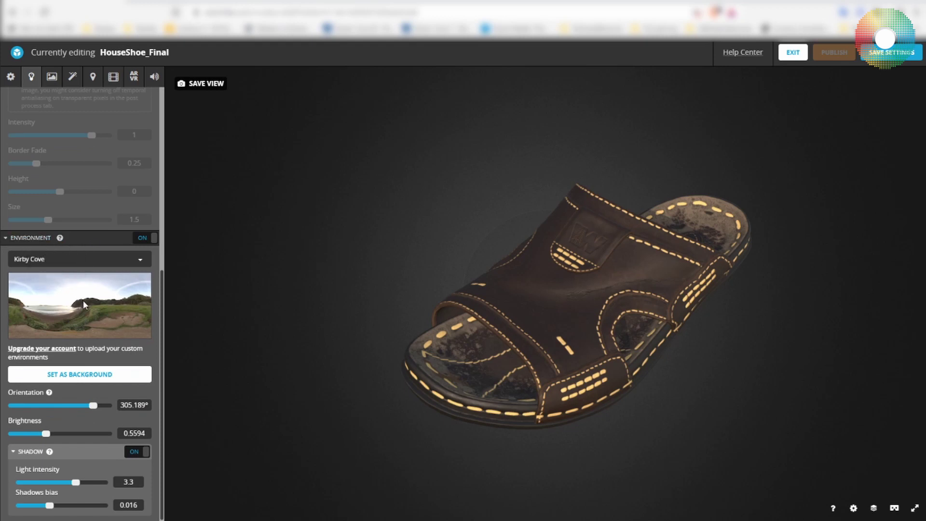
{"action": "left_click", "coordinate": [129, 263]}
{"action": "scroll", "coordinate": [108, 410], "scroll_direction": "down", "scroll_amount": 5}
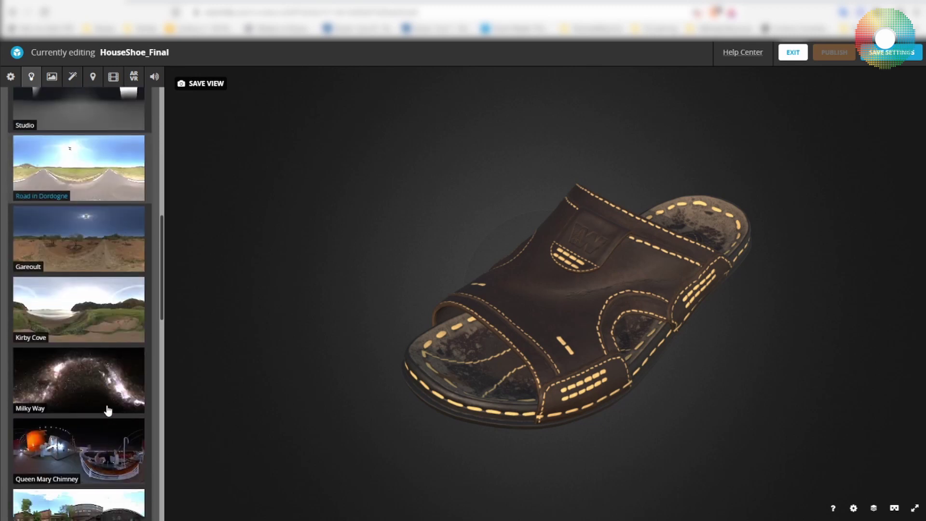
{"action": "scroll", "coordinate": [108, 410], "scroll_direction": "down", "scroll_amount": 5}
{"action": "scroll", "coordinate": [108, 411], "scroll_direction": "up", "scroll_amount": 10}
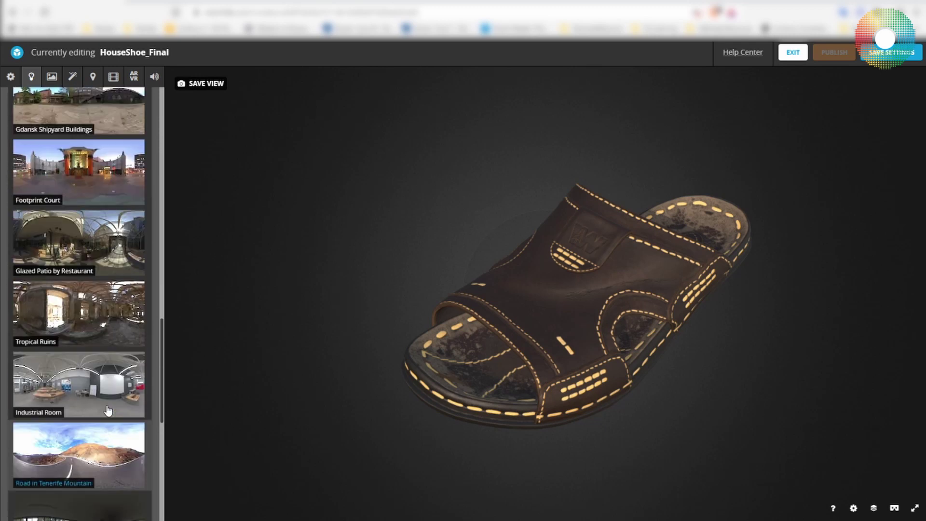
{"action": "scroll", "coordinate": [108, 410], "scroll_direction": "up", "scroll_amount": 2}
{"action": "scroll", "coordinate": [116, 410], "scroll_direction": "down", "scroll_amount": 4}
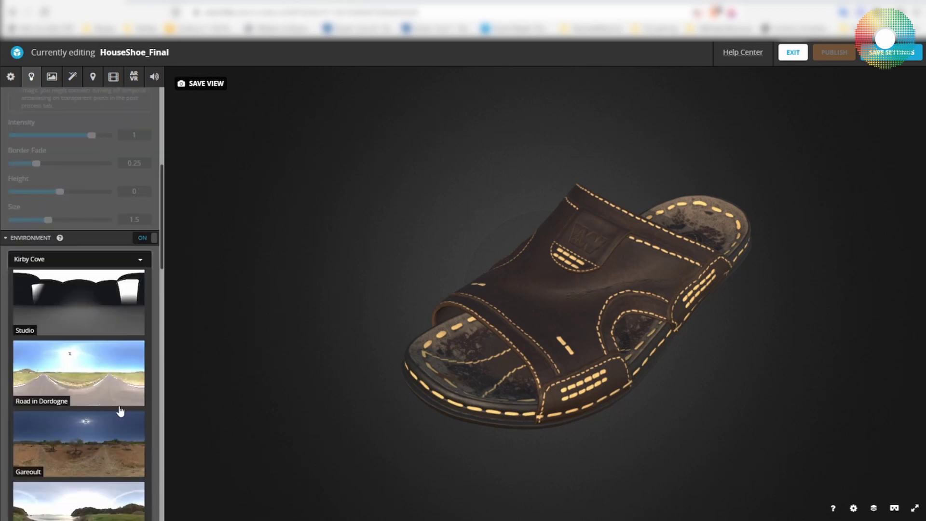
{"action": "left_click", "coordinate": [130, 260]}
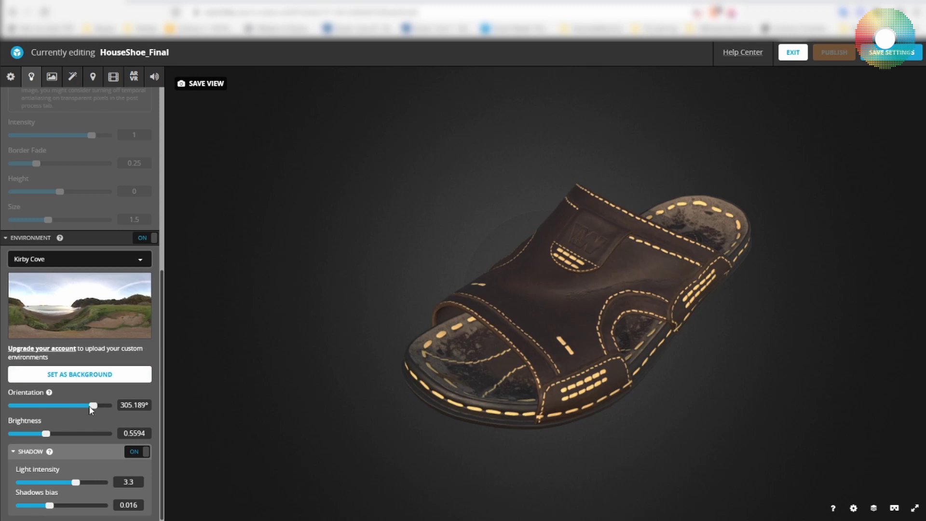
{"action": "mouse_move", "coordinate": [87, 406]}
{"action": "left_mouse_down"}
{"action": "mouse_move", "coordinate": [41, 409]}
{"action": "mouse_move", "coordinate": [102, 410]}
{"action": "left_mouse_up"}
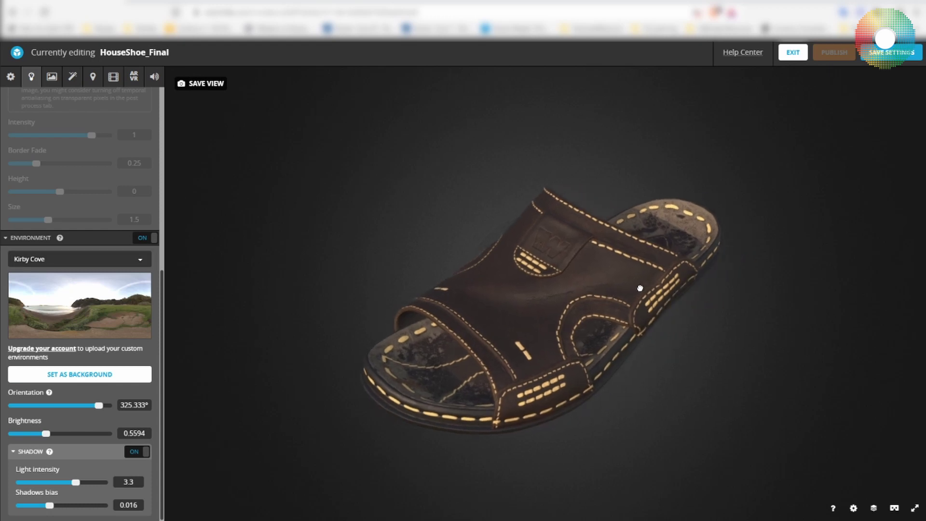
{"action": "scroll", "coordinate": [89, 380], "scroll_direction": "up", "scroll_amount": 6}
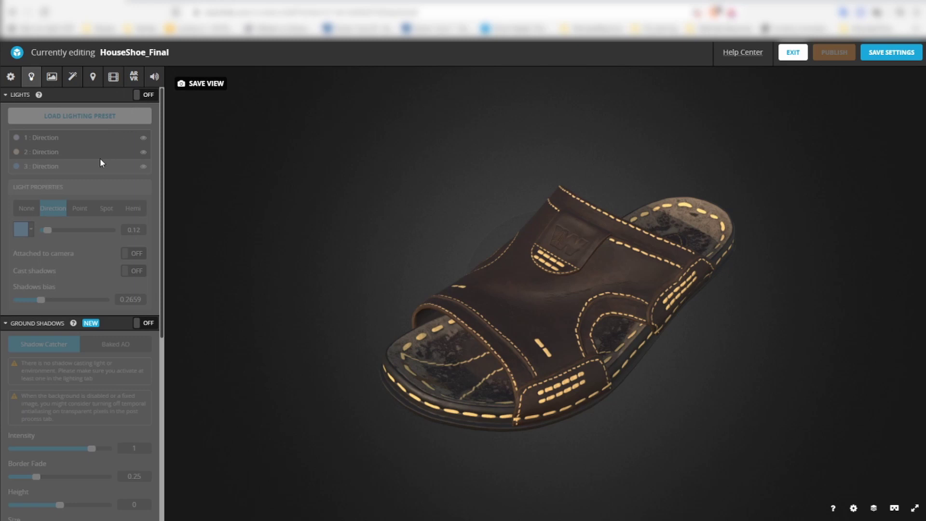
Step: Switch from environment lighting to scene lights using the Three-point Lighting preset
{"action": "scroll", "coordinate": [83, 335], "scroll_direction": "down", "scroll_amount": 3}
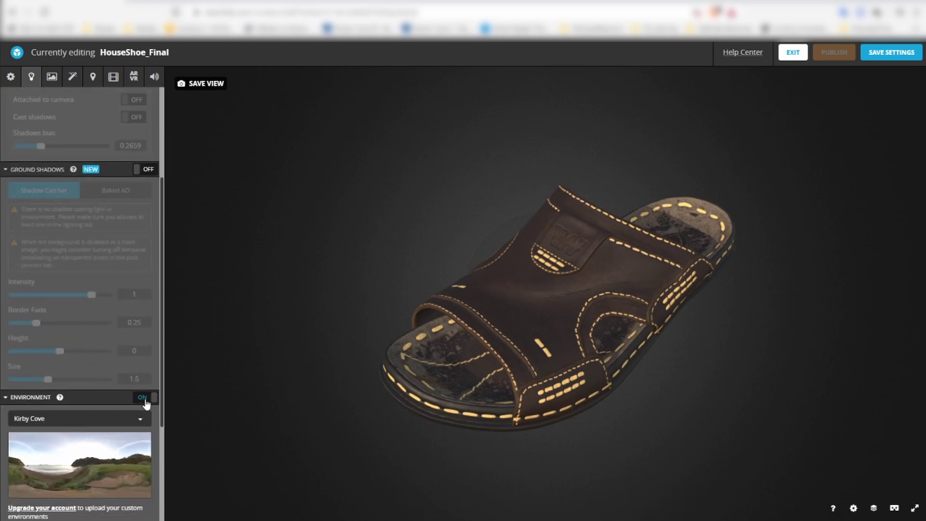
{"action": "left_click", "coordinate": [147, 398]}
{"action": "scroll", "coordinate": [147, 403], "scroll_direction": "up", "scroll_amount": 3}
{"action": "left_click", "coordinate": [151, 96]}
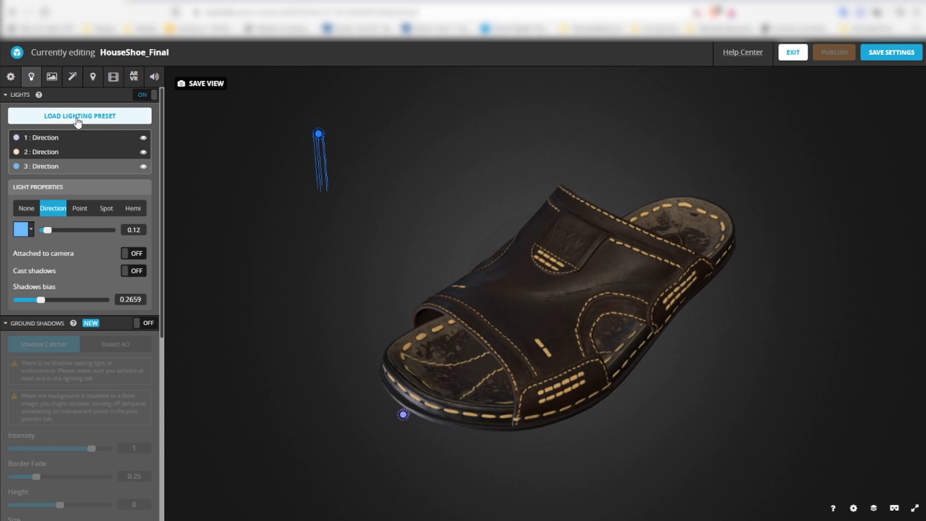
{"action": "left_click", "coordinate": [78, 120]}
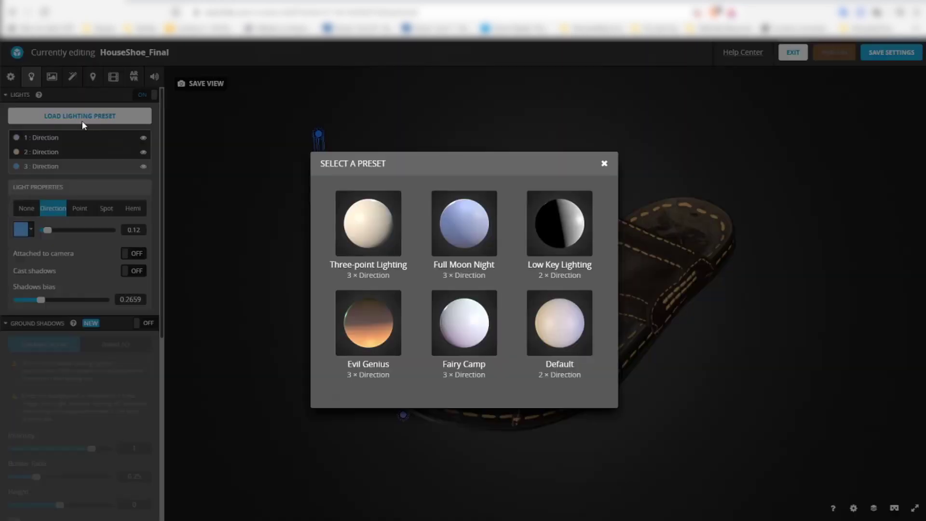
{"action": "left_click", "coordinate": [368, 229]}
Step: Select the orange second light and raise its intensity to 2.8722
{"action": "scroll", "coordinate": [470, 370], "scroll_direction": "down", "scroll_amount": 5}
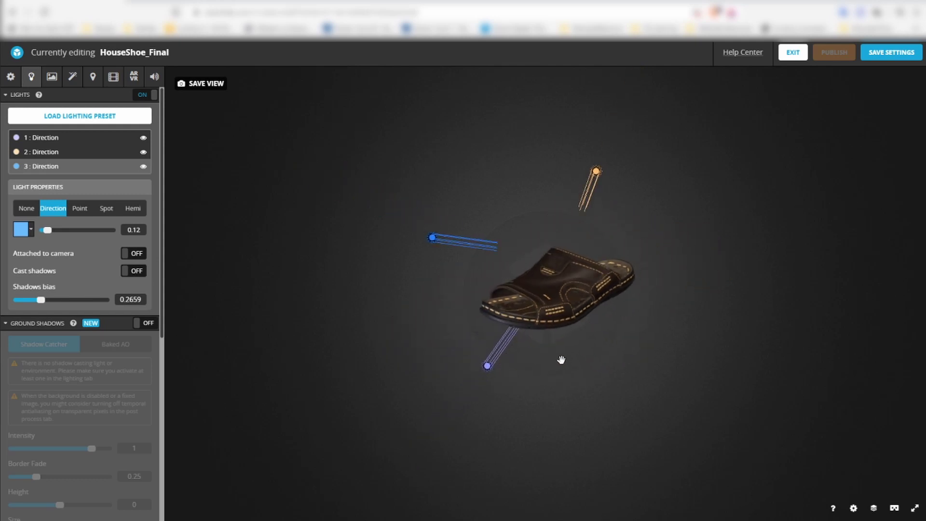
{"action": "mouse_move", "coordinate": [557, 361]}
{"action": "left_mouse_down"}
{"action": "mouse_move", "coordinate": [384, 359]}
{"action": "mouse_move", "coordinate": [576, 362]}
{"action": "mouse_move", "coordinate": [558, 361]}
{"action": "left_mouse_up"}
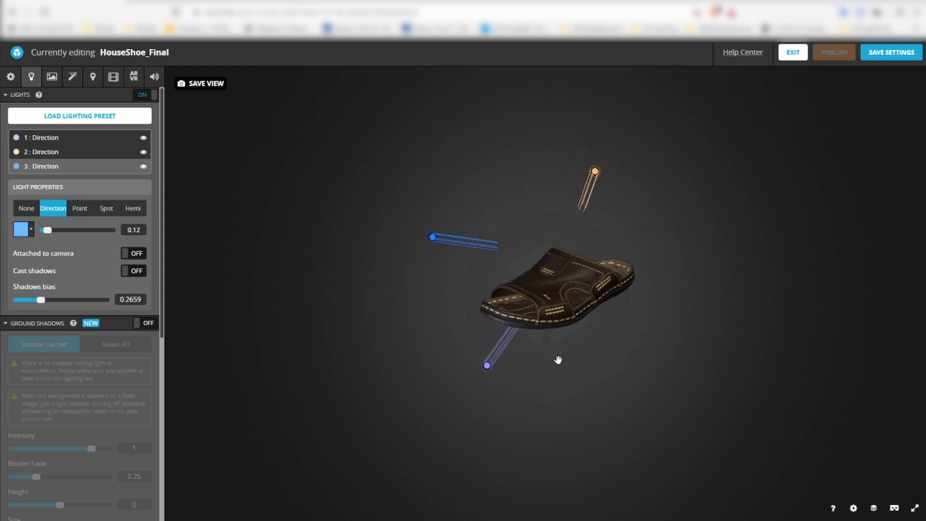
{"action": "left_click", "coordinate": [594, 171]}
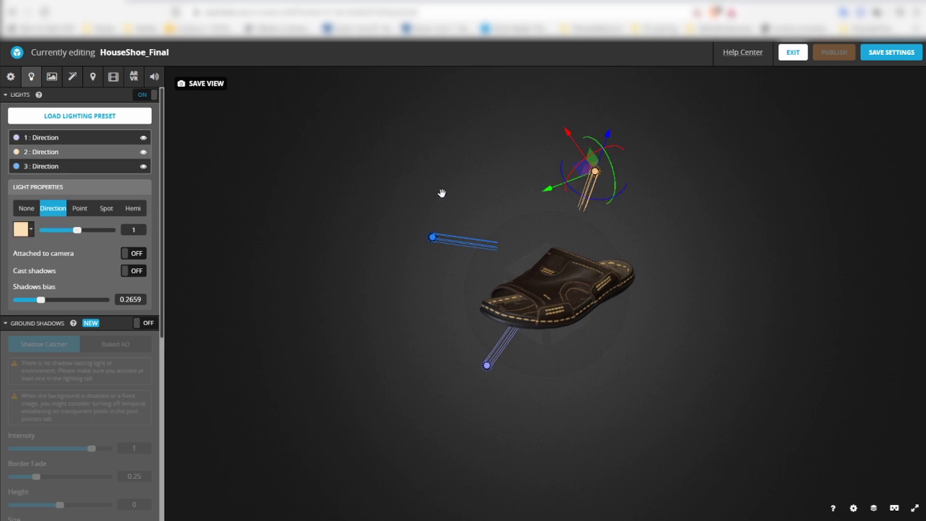
{"action": "left_click_drag", "start_coordinate": [78, 234], "coordinate": [87, 235]}
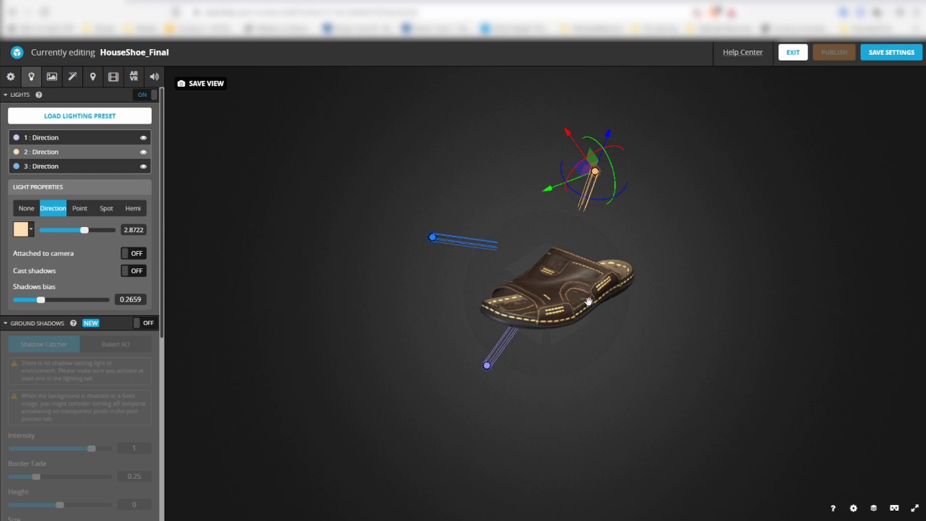
{"action": "left_click_drag", "start_coordinate": [588, 301], "coordinate": [589, 310]}
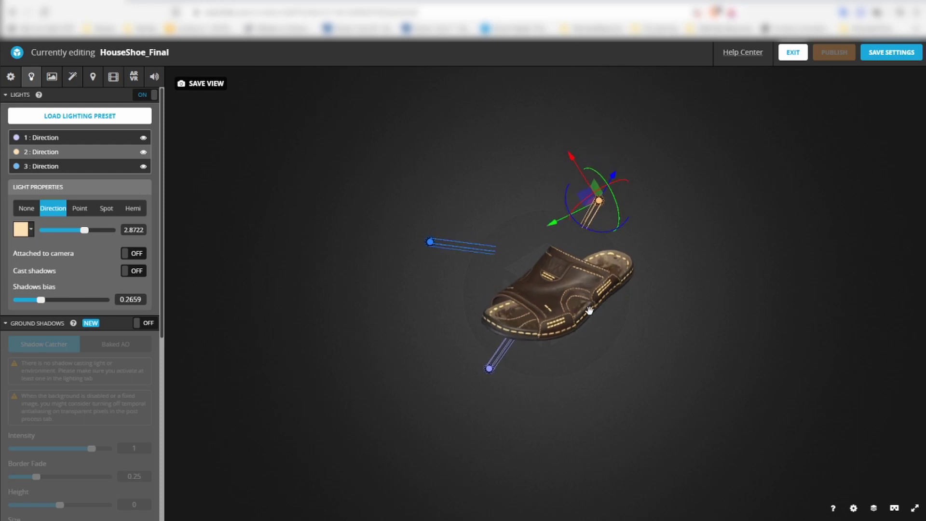
Step: Turn scene lights off and Kirby Cove environment lighting back on
{"action": "left_click", "coordinate": [143, 95]}
{"action": "left_click", "coordinate": [145, 323]}
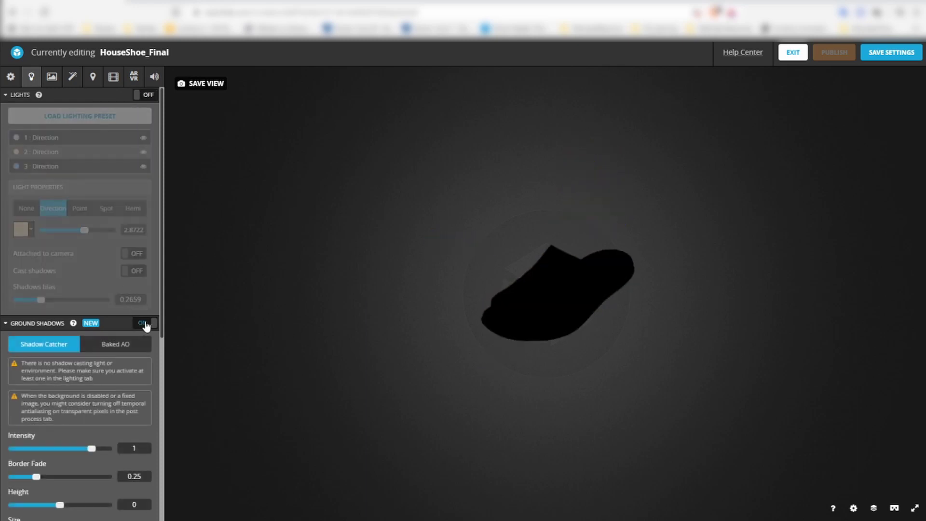
{"action": "left_click", "coordinate": [145, 324]}
{"action": "scroll", "coordinate": [148, 369], "scroll_direction": "down", "scroll_amount": 5}
{"action": "left_click", "coordinate": [143, 295]}
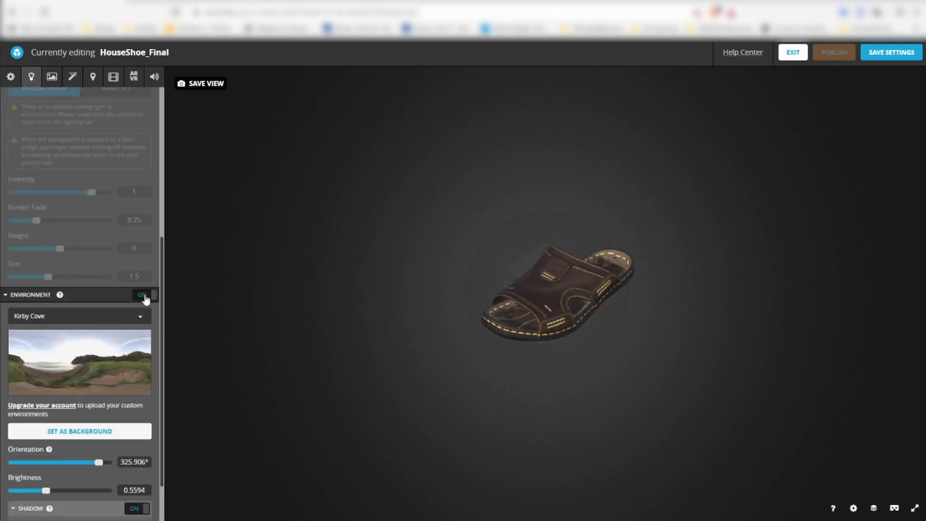
{"action": "scroll", "coordinate": [76, 313], "scroll_direction": "up", "scroll_amount": 5}
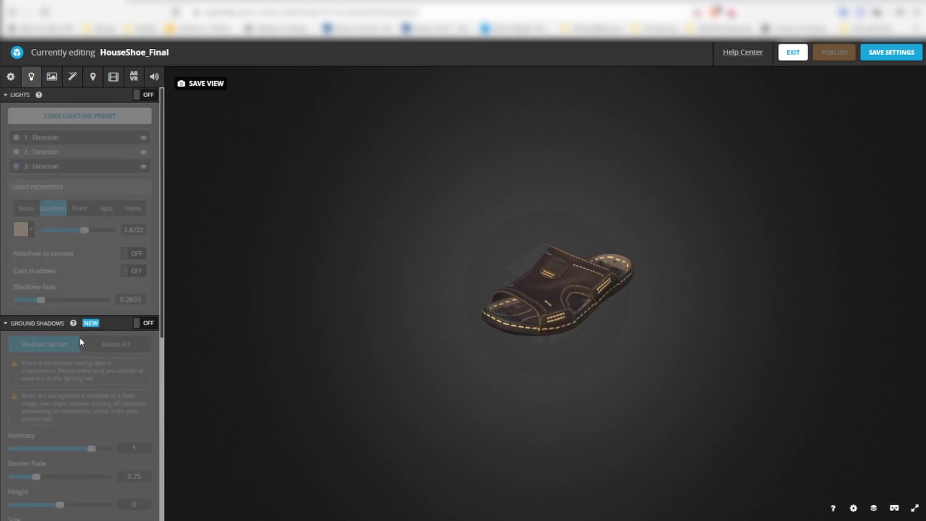
Step: Enable ground shadows with border fade 0.183 and size 1.2
{"action": "left_click", "coordinate": [145, 324]}
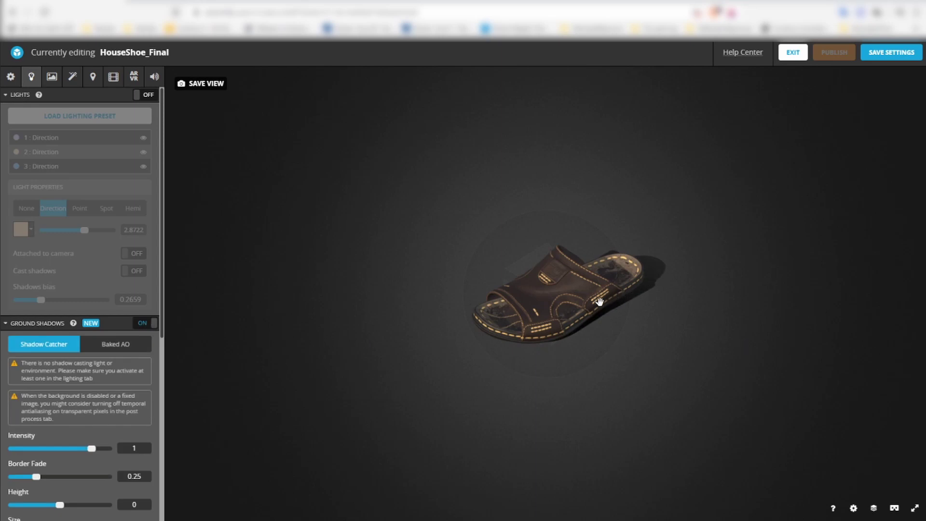
{"action": "scroll", "coordinate": [142, 461], "scroll_direction": "down", "scroll_amount": 3}
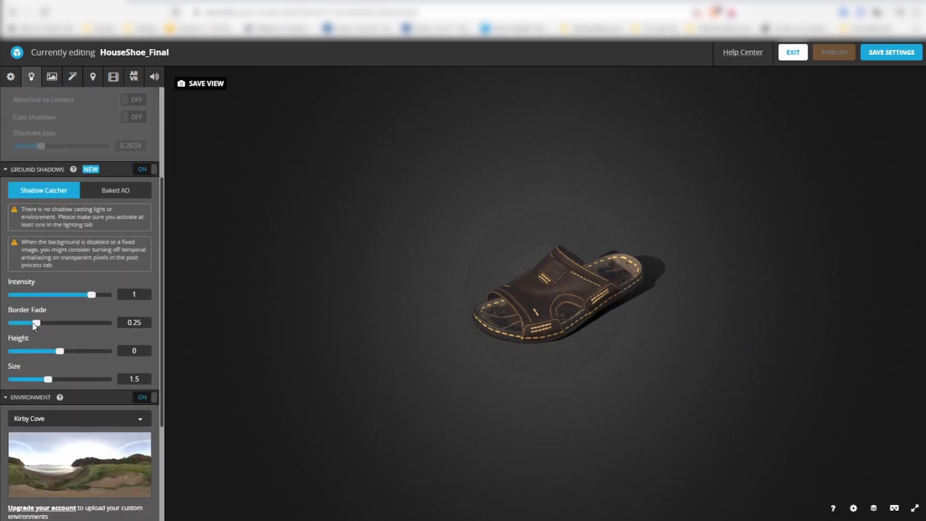
{"action": "mouse_move", "coordinate": [34, 324]}
{"action": "left_mouse_down"}
{"action": "mouse_move", "coordinate": [57, 323]}
{"action": "mouse_move", "coordinate": [28, 322]}
{"action": "left_mouse_up"}
{"action": "mouse_move", "coordinate": [48, 380]}
{"action": "left_mouse_down"}
{"action": "mouse_move", "coordinate": [65, 380]}
{"action": "mouse_move", "coordinate": [41, 379]}
{"action": "left_mouse_up"}
Step: Turn ground shadows off and browse the Sole and Upper_2 materials in the Materials tab
{"action": "left_click", "coordinate": [142, 170]}
{"action": "left_click", "coordinate": [52, 76]}
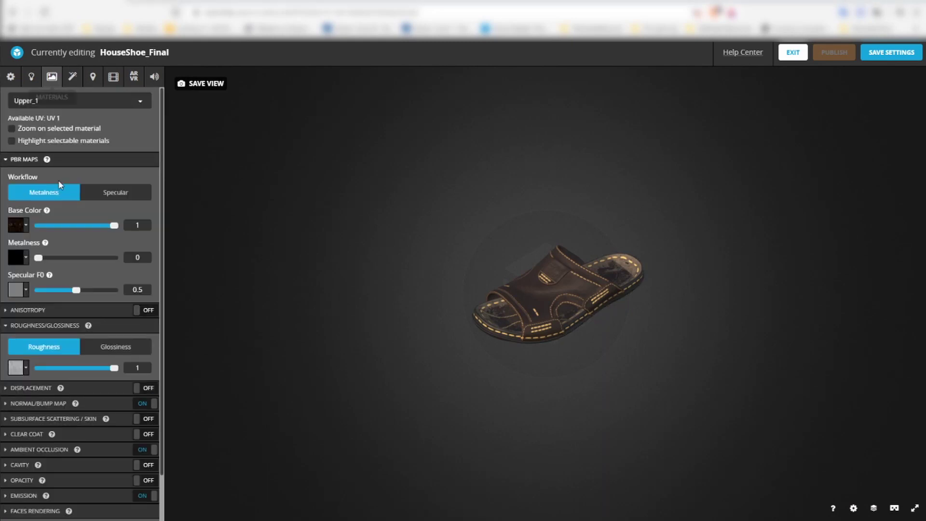
{"action": "left_click", "coordinate": [130, 99]}
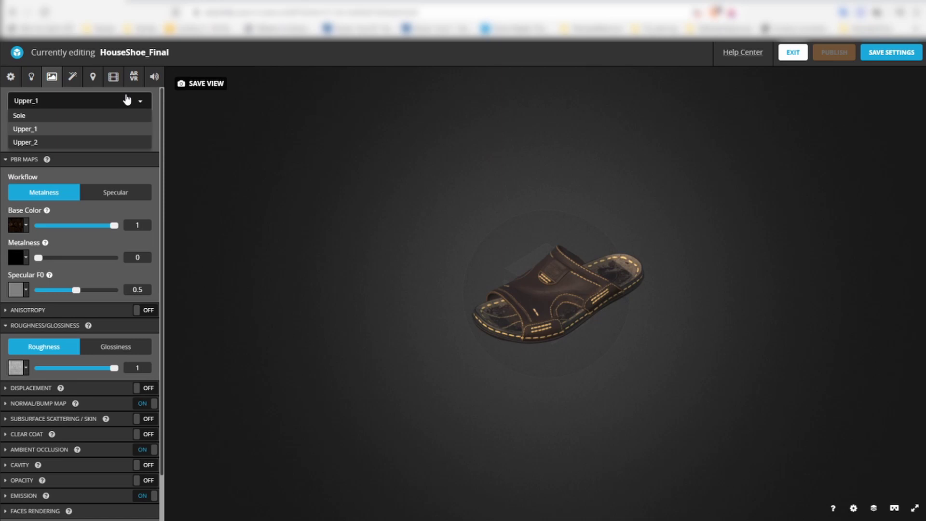
{"action": "left_click", "coordinate": [25, 116]}
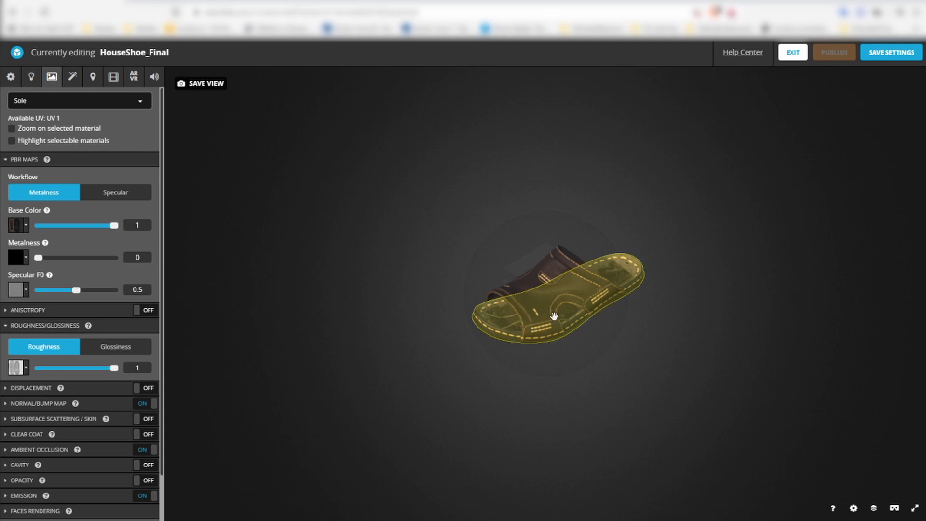
{"action": "left_click", "coordinate": [72, 100]}
{"action": "left_click", "coordinate": [45, 141]}
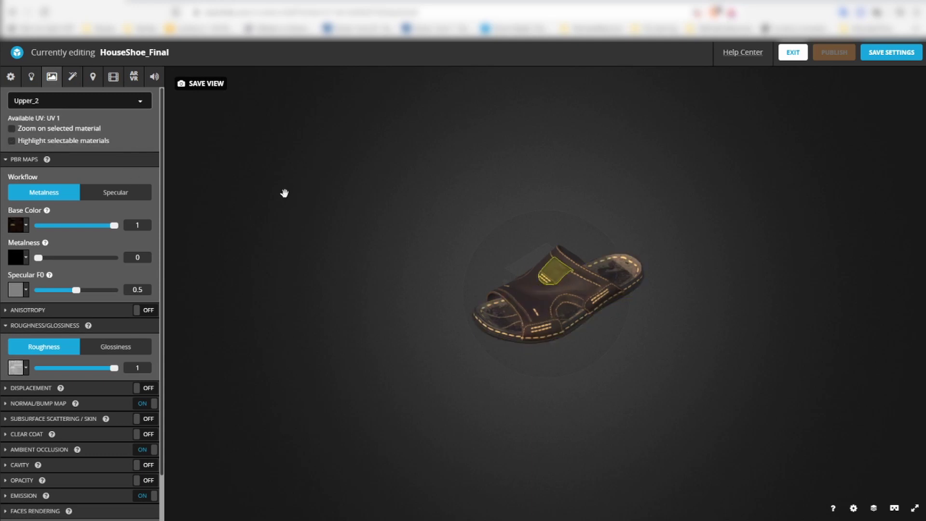
Step: Pick the Upper_1 part on the sandal and expand its Ambient Occlusion section
{"action": "double_click", "coordinate": [539, 306]}
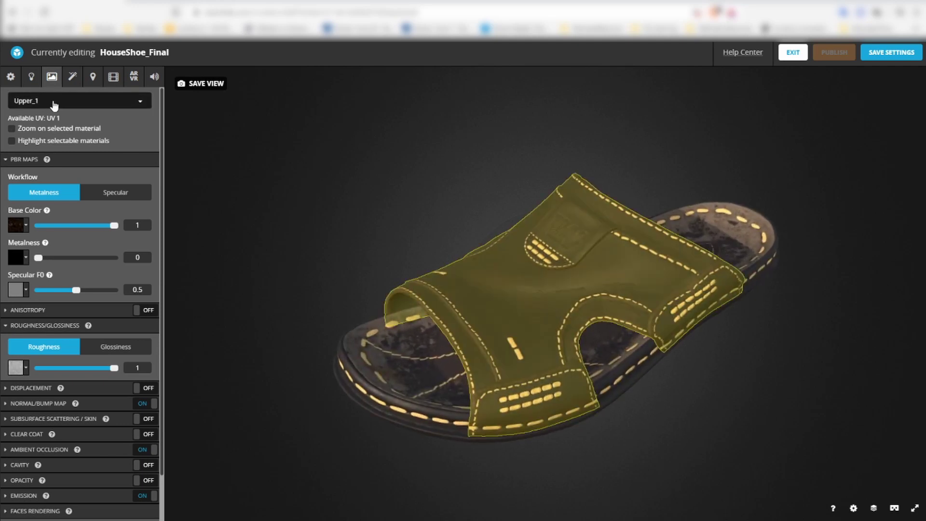
{"action": "scroll", "coordinate": [9, 245], "scroll_direction": "down", "scroll_amount": 1}
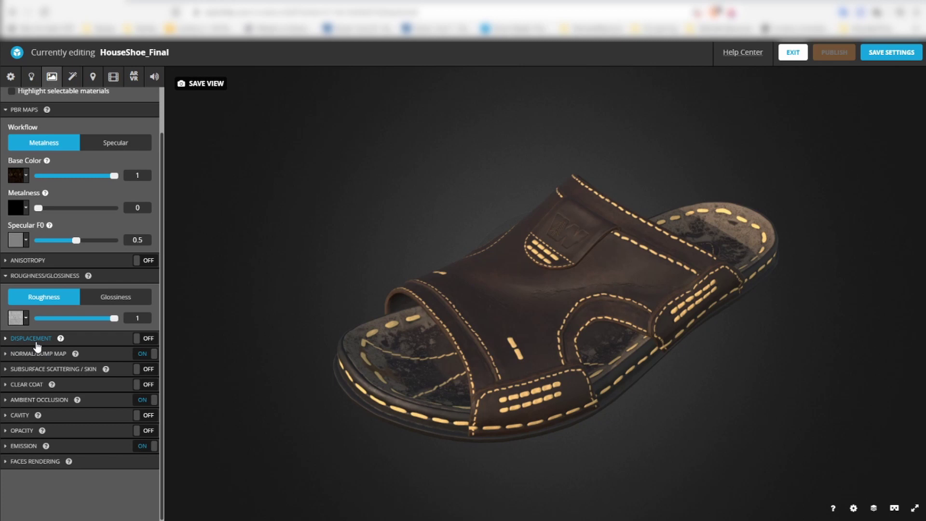
{"action": "left_click_drag", "start_coordinate": [293, 378], "coordinate": [615, 385]}
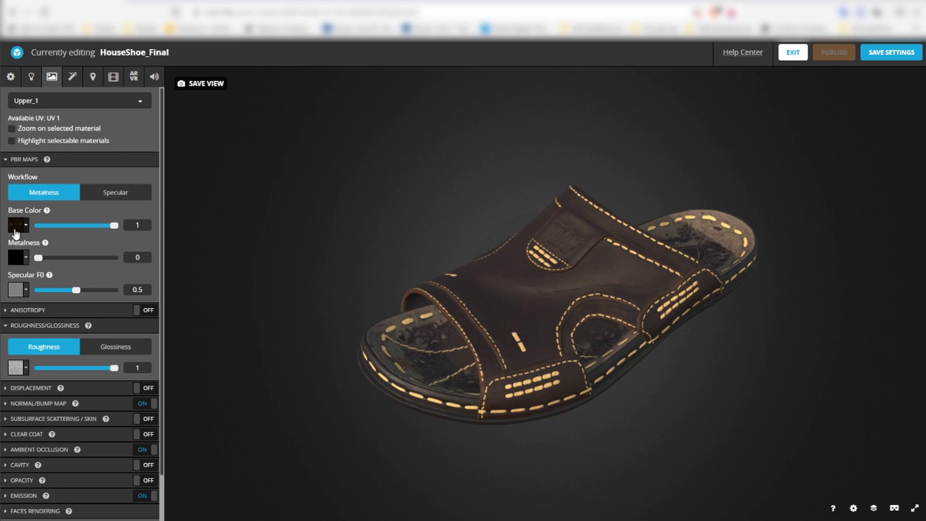
{"action": "left_click", "coordinate": [37, 450]}
{"action": "scroll", "coordinate": [38, 453], "scroll_direction": "down", "scroll_amount": 2}
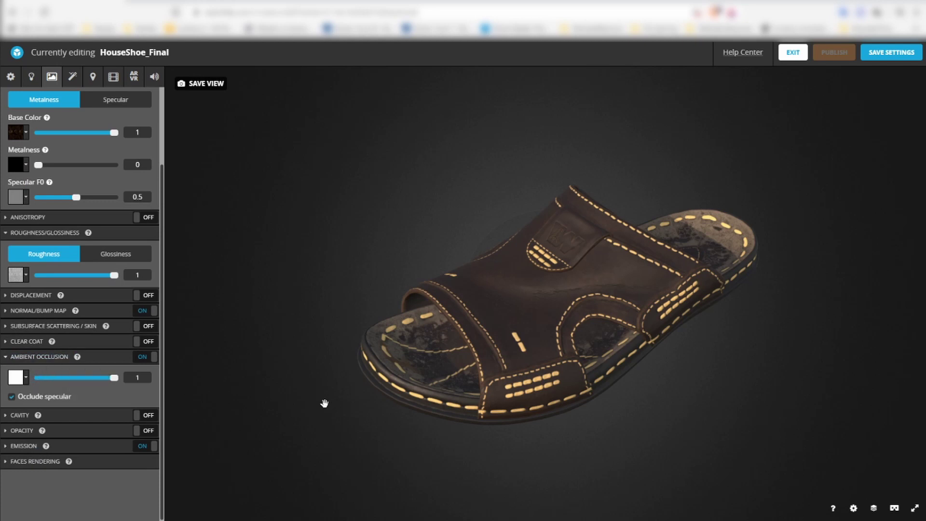
Step: Import Sole_AO.jpg, Upper1_AO.jpg and Upper2_AO.jpg through the texture manager
{"action": "left_click", "coordinate": [26, 378]}
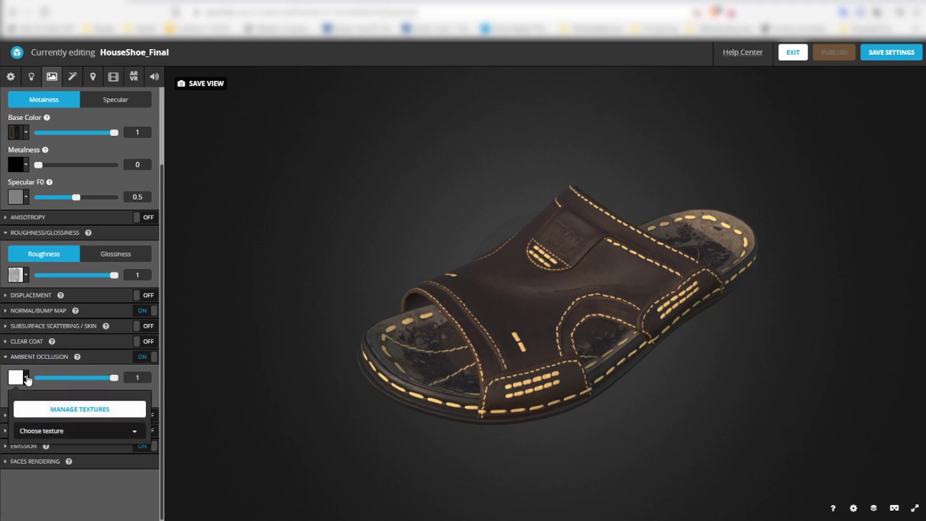
{"action": "left_click", "coordinate": [76, 415]}
{"action": "left_click", "coordinate": [367, 193]}
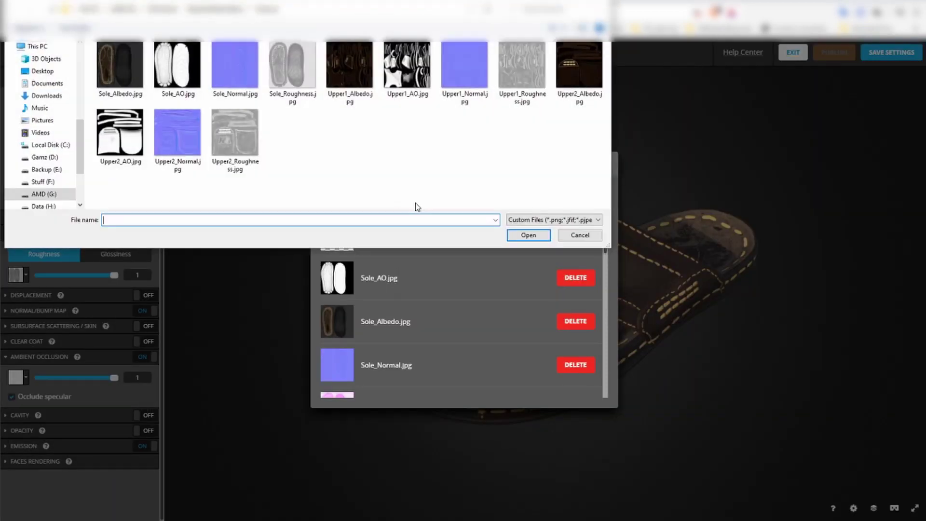
{"action": "left_click", "coordinate": [178, 67]}
{"action": "left_click", "coordinate": [407, 67], "text": "ctrl"}
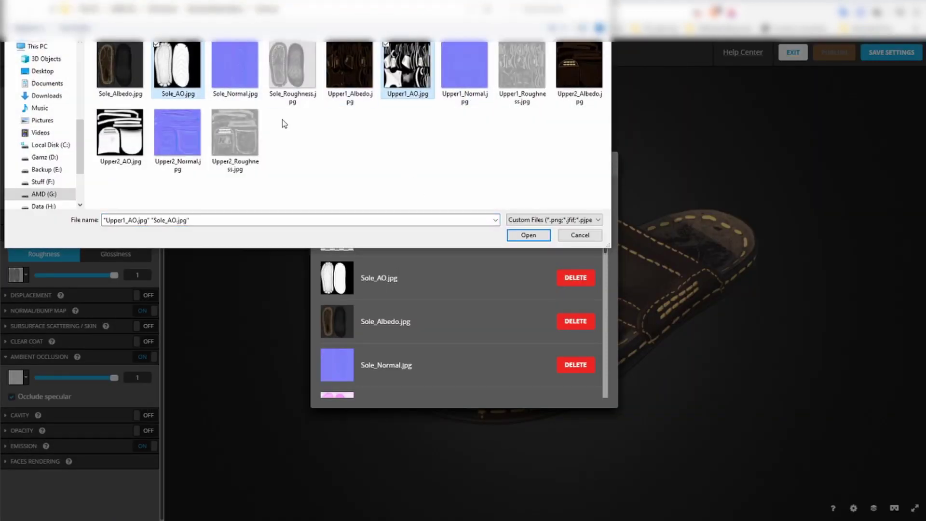
{"action": "left_click", "coordinate": [120, 131], "text": "ctrl"}
{"action": "left_click", "coordinate": [529, 235]}
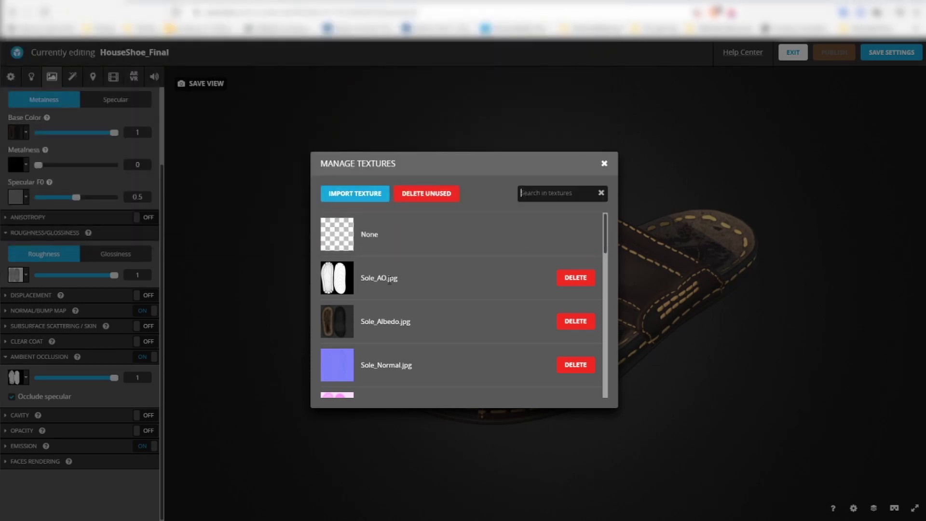
{"action": "left_click", "coordinate": [339, 280]}
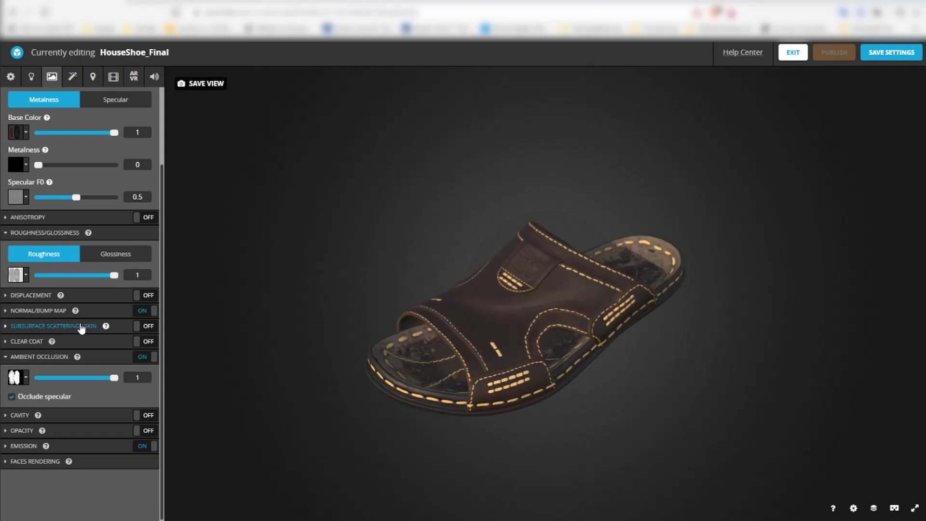
Step: Check the sole's AO texture, then assign Upper1_AO.jpg as the upper's AO map
{"action": "scroll", "coordinate": [89, 269], "scroll_direction": "up", "scroll_amount": 2}
{"action": "scroll", "coordinate": [72, 416], "scroll_direction": "down", "scroll_amount": 2}
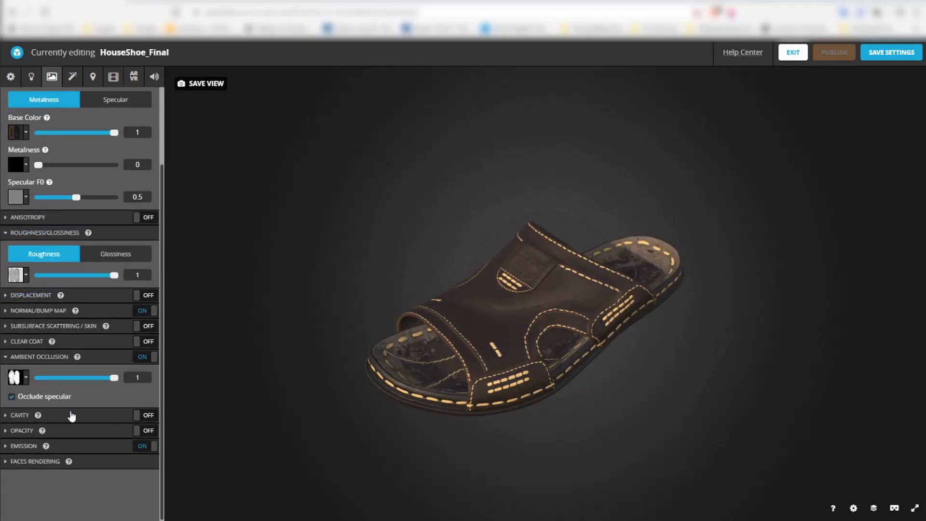
{"action": "left_click", "coordinate": [27, 379]}
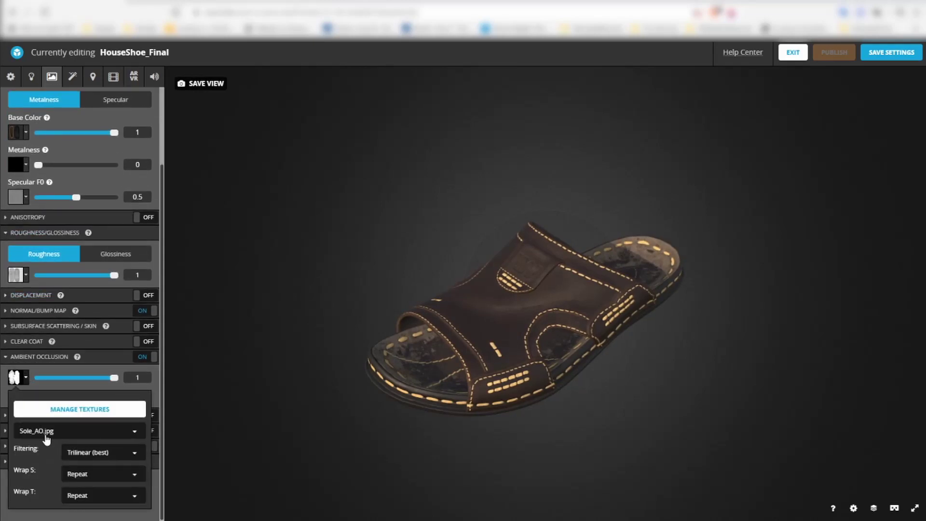
{"action": "left_click", "coordinate": [12, 493]}
{"action": "left_click", "coordinate": [580, 312]}
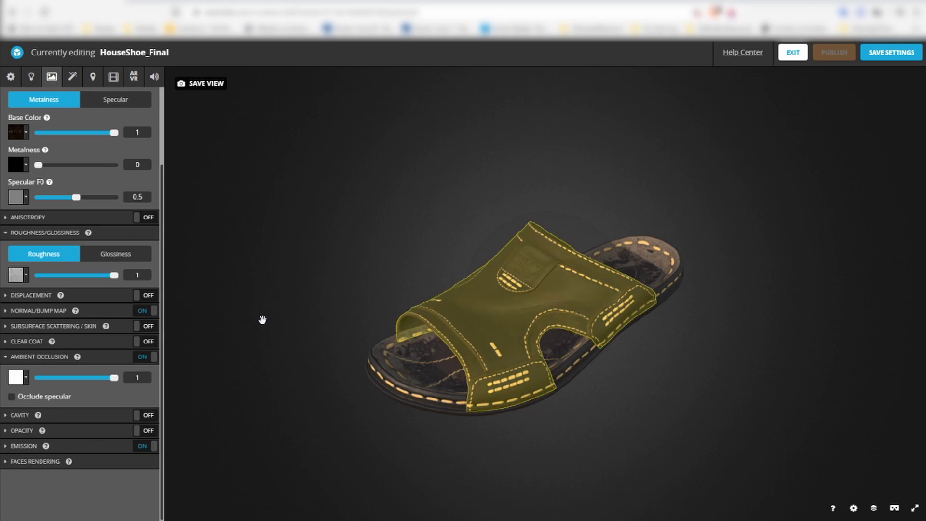
{"action": "scroll", "coordinate": [48, 337], "scroll_direction": "up", "scroll_amount": 2}
{"action": "scroll", "coordinate": [49, 338], "scroll_direction": "down", "scroll_amount": 2}
{"action": "left_click", "coordinate": [24, 377]}
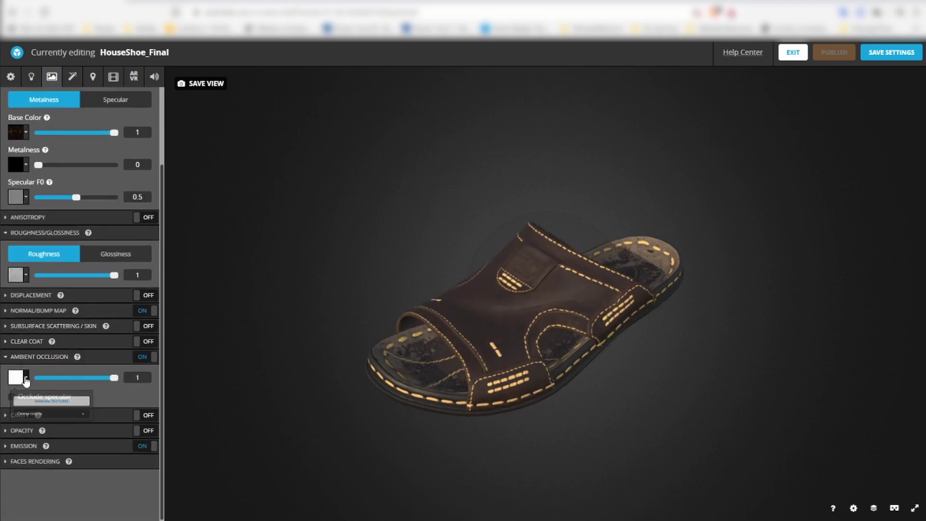
{"action": "left_click", "coordinate": [58, 428]}
{"action": "scroll", "coordinate": [70, 457], "scroll_direction": "down", "scroll_amount": 3}
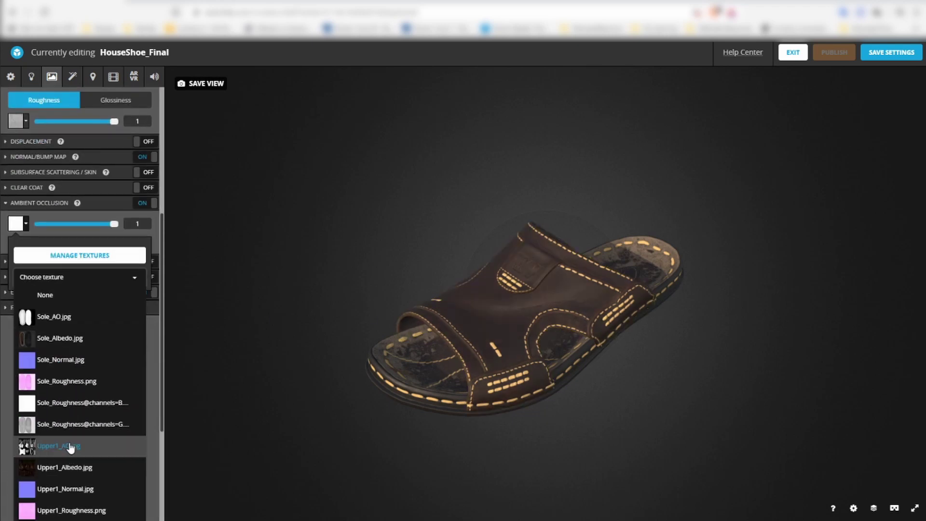
{"action": "left_click", "coordinate": [68, 446]}
Step: Assign Upper2_AO.jpg as the Upper_2 patch material's AO map
{"action": "left_click", "coordinate": [644, 261]}
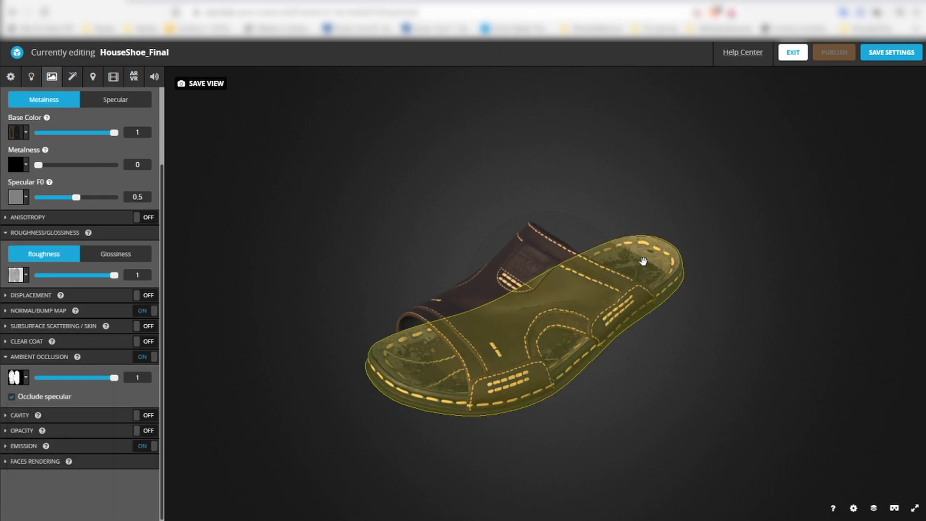
{"action": "scroll", "coordinate": [27, 381], "scroll_direction": "up", "scroll_amount": 2}
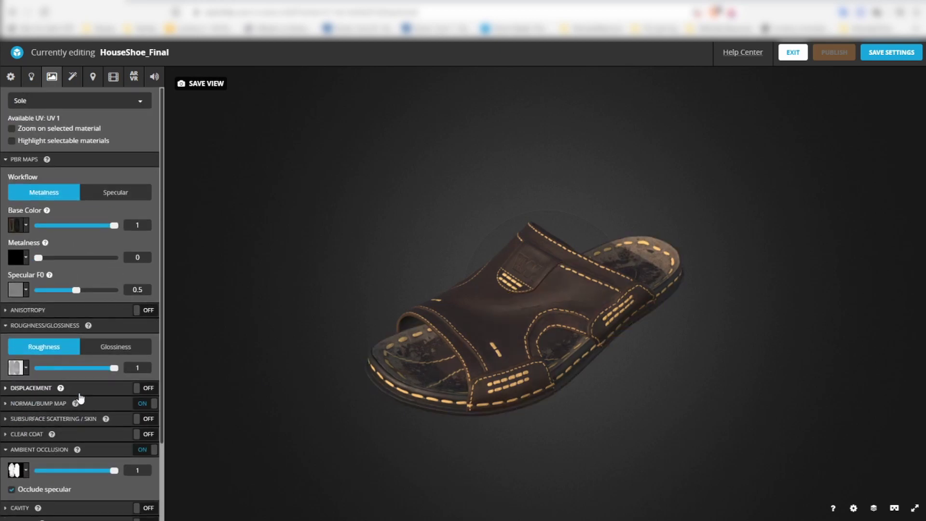
{"action": "scroll", "coordinate": [29, 386], "scroll_direction": "down", "scroll_amount": 2}
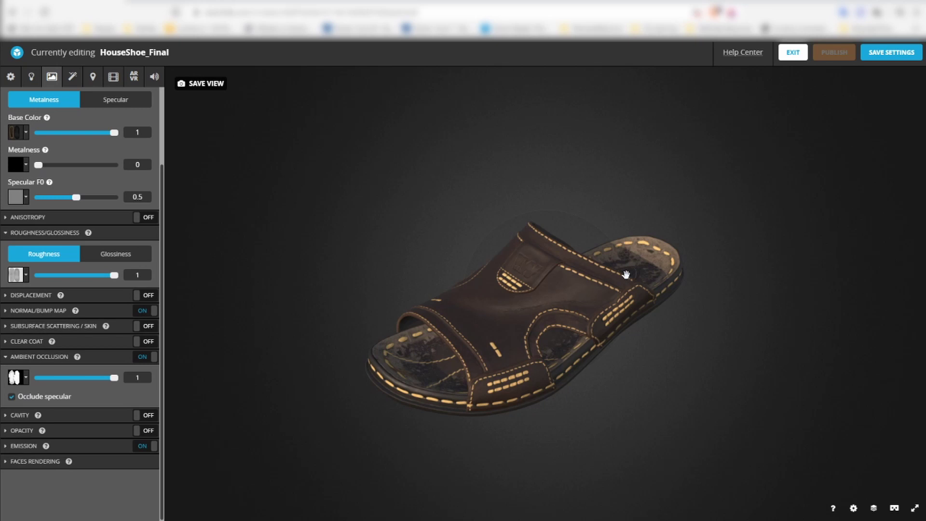
{"action": "left_click", "coordinate": [517, 264]}
{"action": "scroll", "coordinate": [108, 390], "scroll_direction": "up", "scroll_amount": 2}
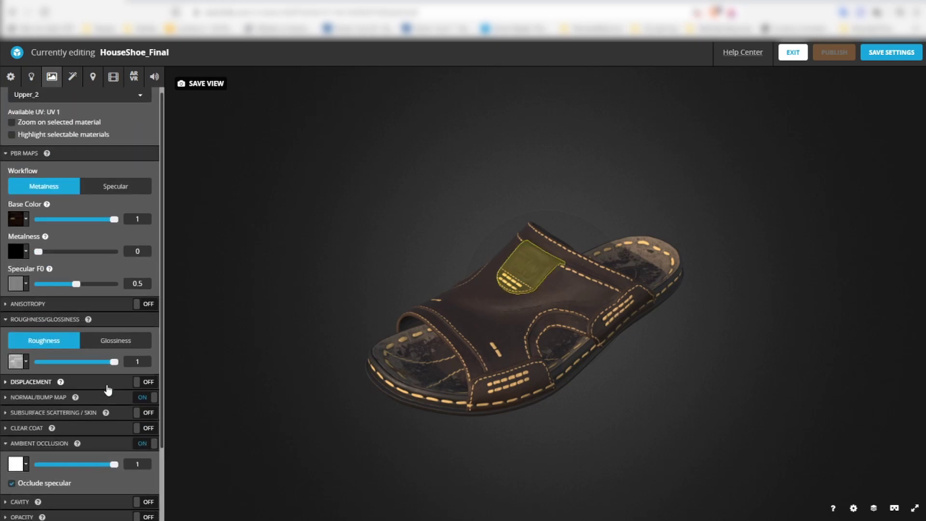
{"action": "scroll", "coordinate": [108, 389], "scroll_direction": "down", "scroll_amount": 2}
{"action": "left_click", "coordinate": [17, 377]}
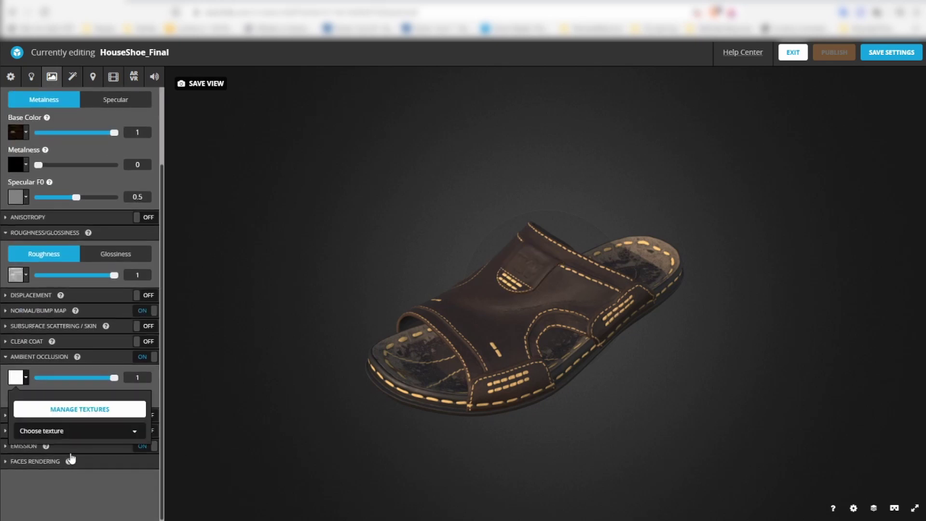
{"action": "left_click", "coordinate": [68, 427]}
{"action": "scroll", "coordinate": [74, 477], "scroll_direction": "down", "scroll_amount": 5}
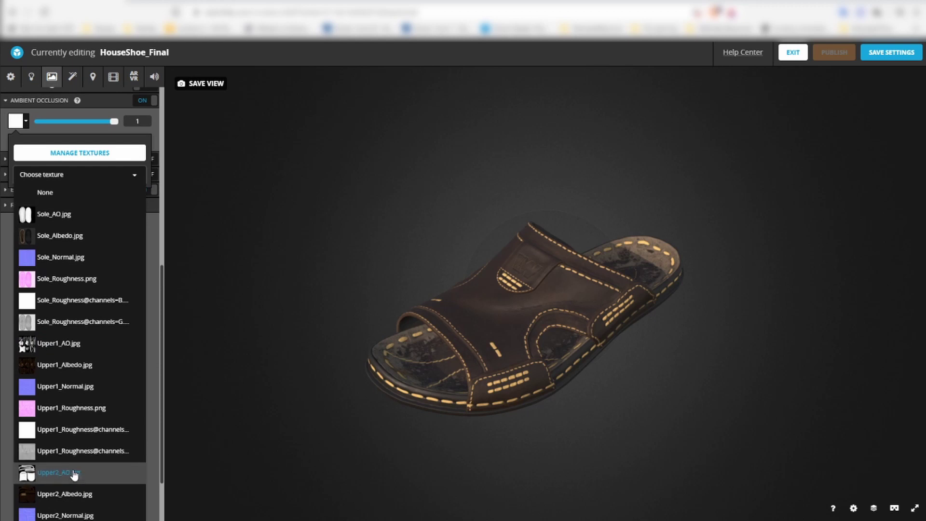
{"action": "left_click", "coordinate": [74, 473]}
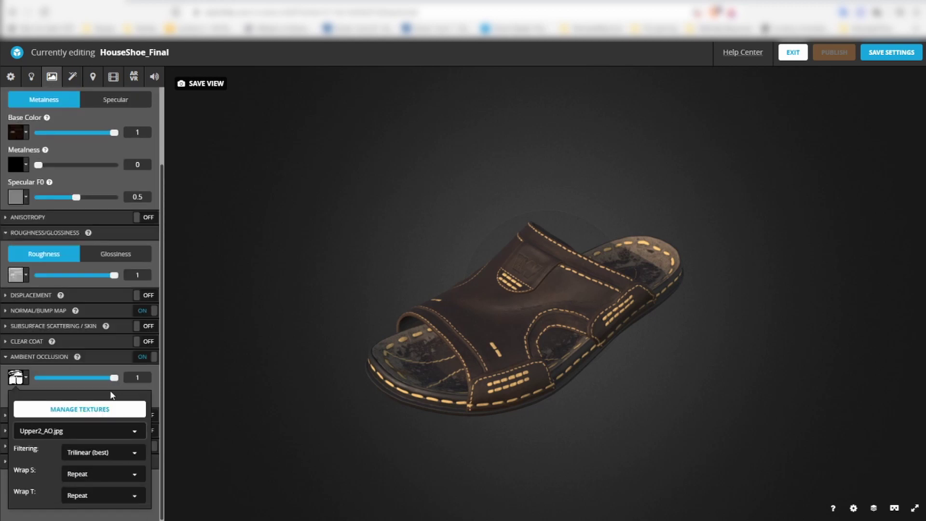
{"action": "left_click", "coordinate": [66, 383]}
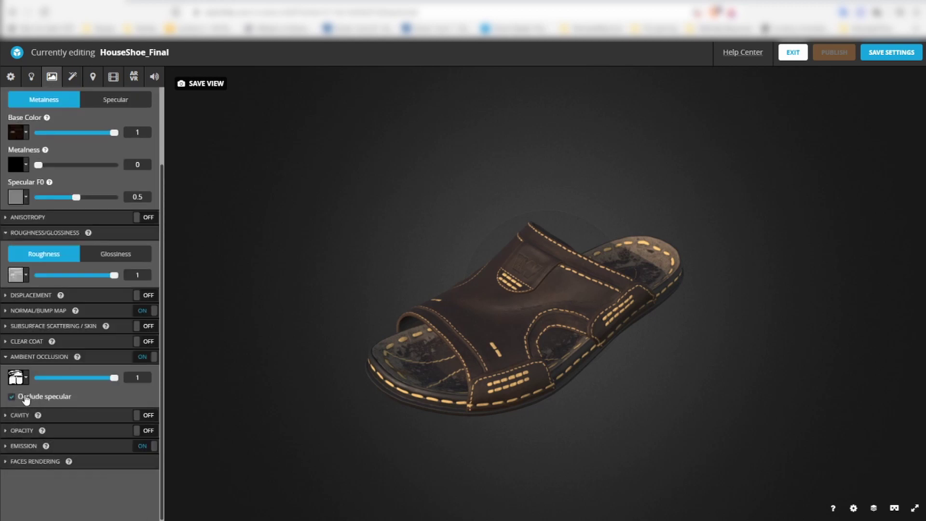
Step: Enable Occlude specular on the upper and set its AO strength to 0.385
{"action": "left_click", "coordinate": [551, 303]}
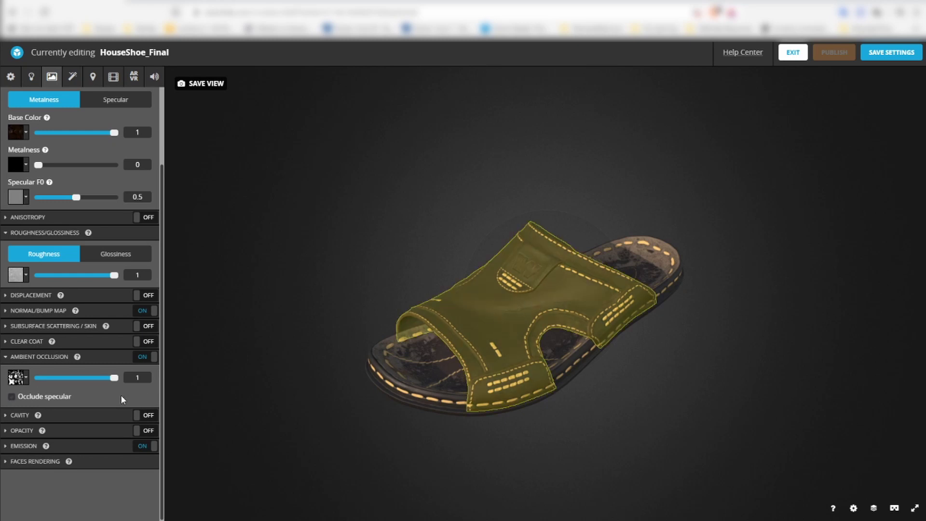
{"action": "left_click", "coordinate": [29, 397]}
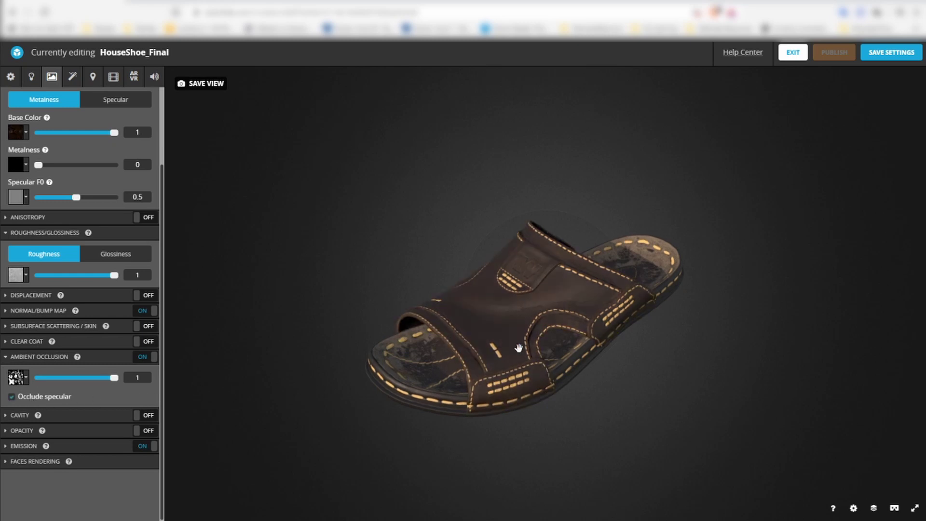
{"action": "mouse_move", "coordinate": [115, 382]}
{"action": "left_mouse_down"}
{"action": "mouse_move", "coordinate": [42, 386]}
{"action": "mouse_move", "coordinate": [107, 391]}
{"action": "mouse_move", "coordinate": [68, 389]}
{"action": "mouse_move", "coordinate": [119, 388]}
{"action": "mouse_move", "coordinate": [90, 388]}
{"action": "mouse_move", "coordinate": [109, 389]}
{"action": "mouse_move", "coordinate": [90, 381]}
{"action": "mouse_move", "coordinate": [125, 380]}
{"action": "left_mouse_up"}
Step: Collapse the Ambient Occlusion section in the HouseShoe_Final material panel
{"action": "left_click", "coordinate": [39, 356]}
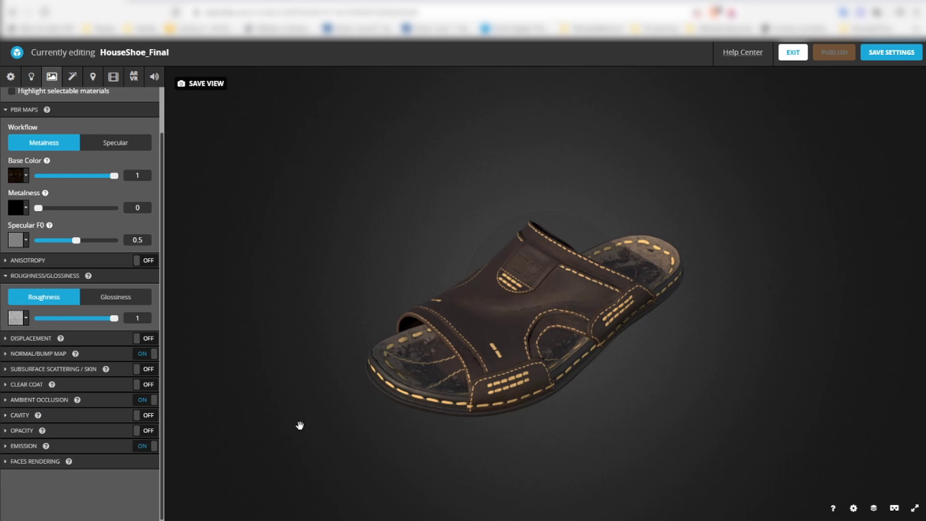
Step: Turn on the SSAO post-processing filter and set its intensity to 0.517
{"action": "left_click", "coordinate": [75, 83]}
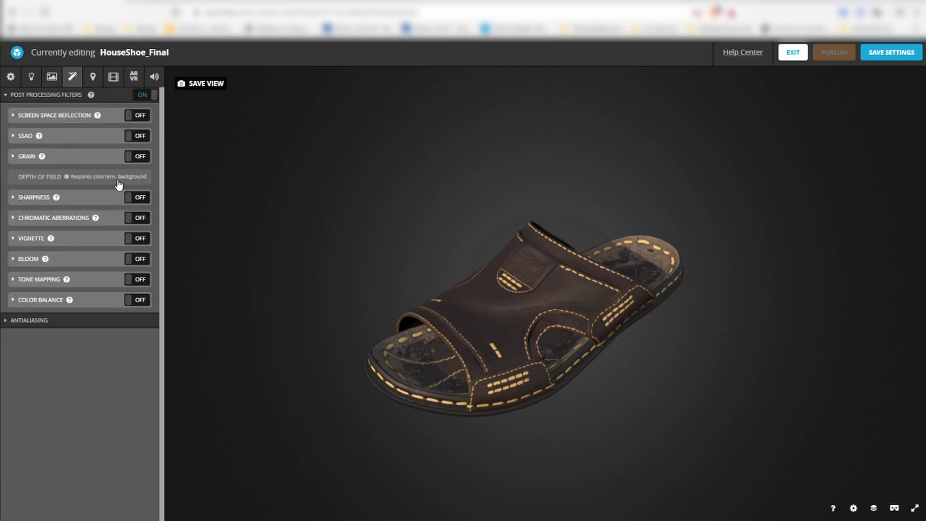
{"action": "left_click", "coordinate": [144, 139]}
{"action": "left_click", "coordinate": [14, 137]}
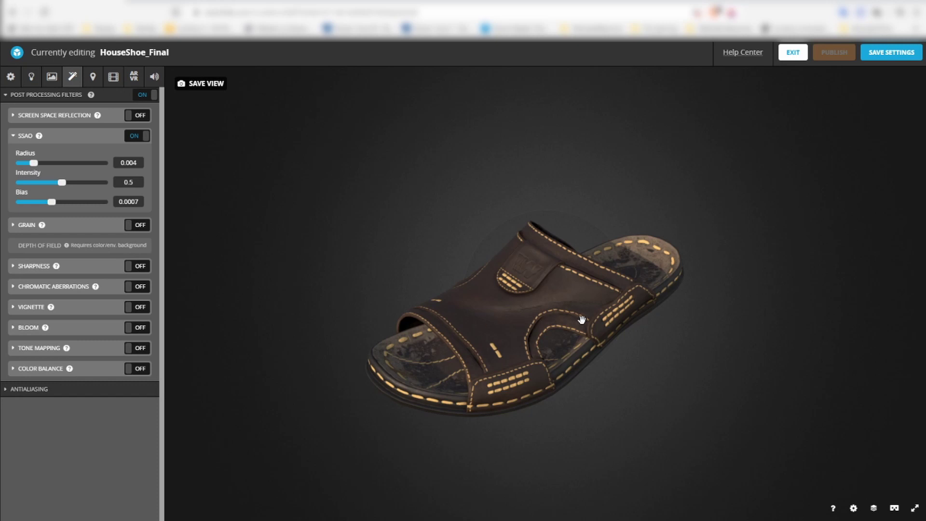
{"action": "mouse_move", "coordinate": [573, 336]}
{"action": "left_mouse_down"}
{"action": "mouse_move", "coordinate": [492, 340]}
{"action": "mouse_move", "coordinate": [574, 333]}
{"action": "left_mouse_up"}
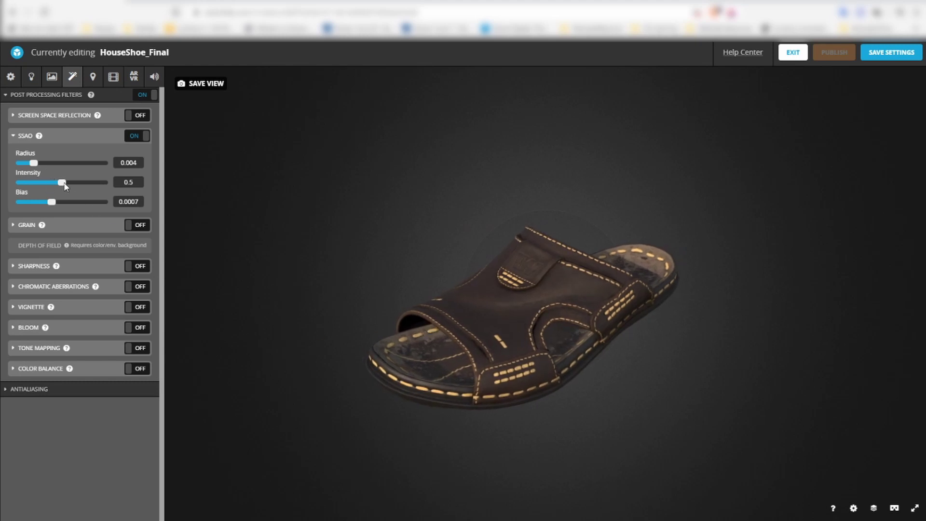
{"action": "left_click_drag", "start_coordinate": [63, 183], "coordinate": [90, 185]}
{"action": "scroll", "coordinate": [551, 251], "scroll_direction": "up", "scroll_amount": 5}
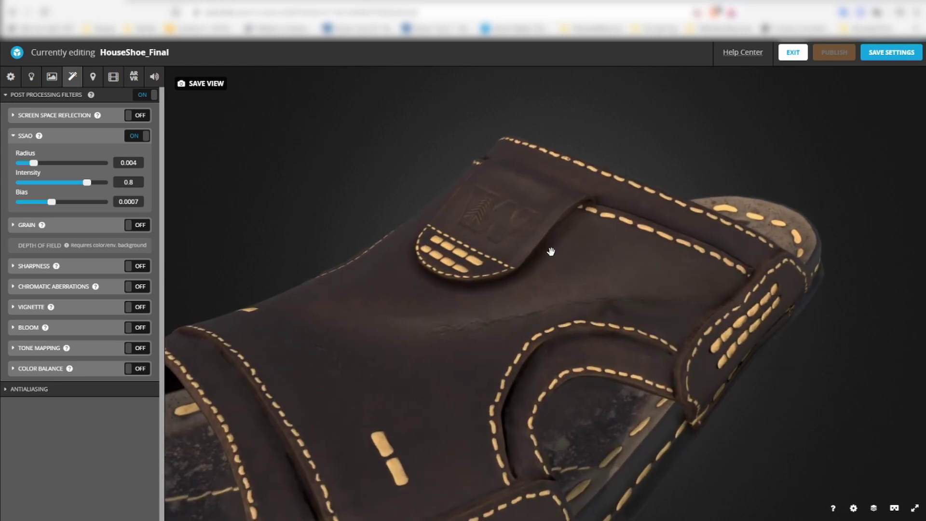
{"action": "left_click_drag", "start_coordinate": [92, 182], "coordinate": [48, 187]}
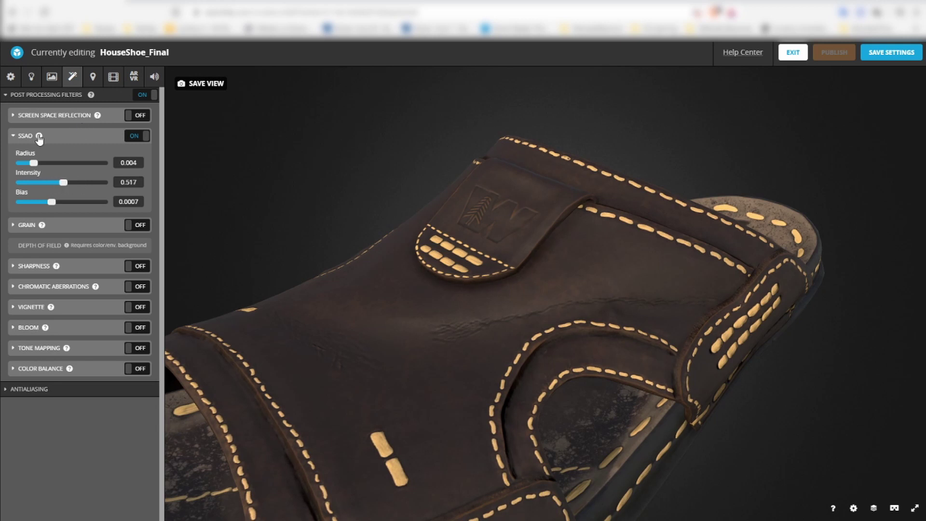
{"action": "left_click", "coordinate": [113, 140]}
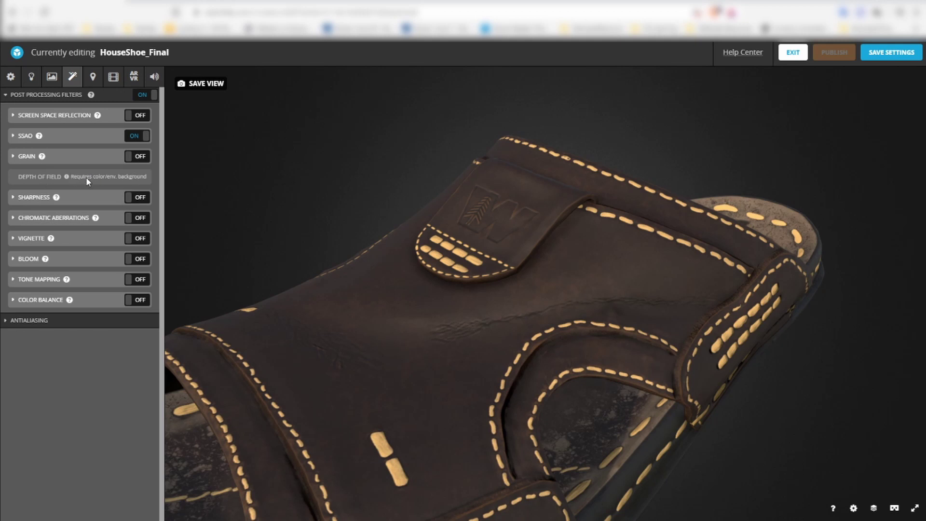
{"action": "scroll", "coordinate": [413, 285], "scroll_direction": "down", "scroll_amount": 5}
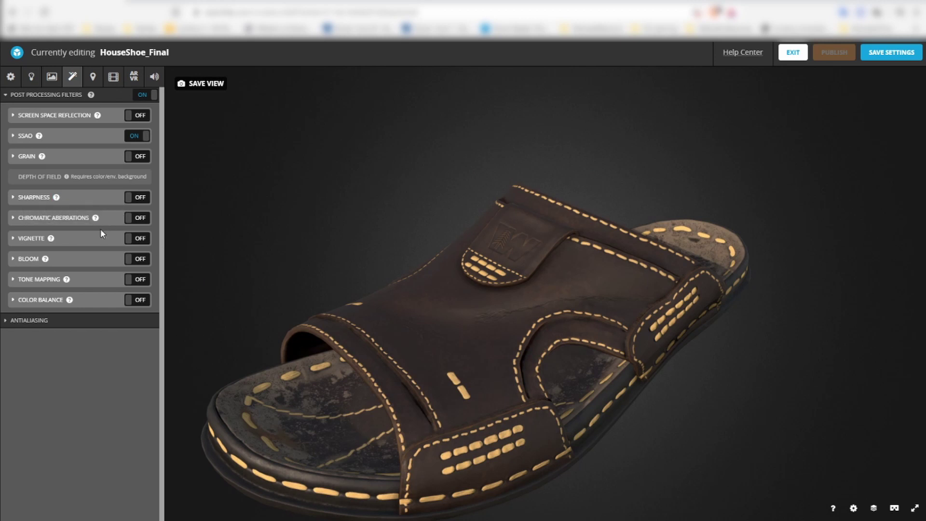
{"action": "left_click", "coordinate": [143, 219]}
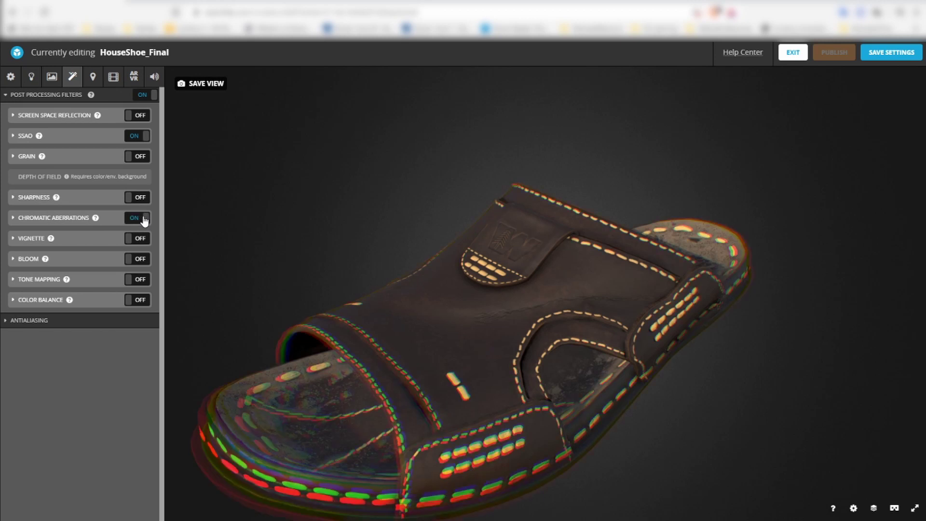
{"action": "left_click", "coordinate": [143, 220]}
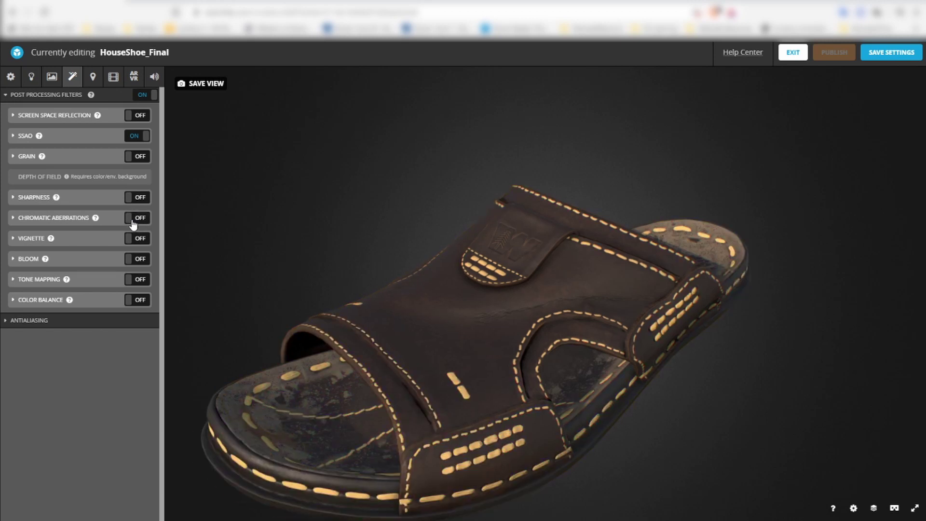
{"action": "left_click", "coordinate": [143, 261]}
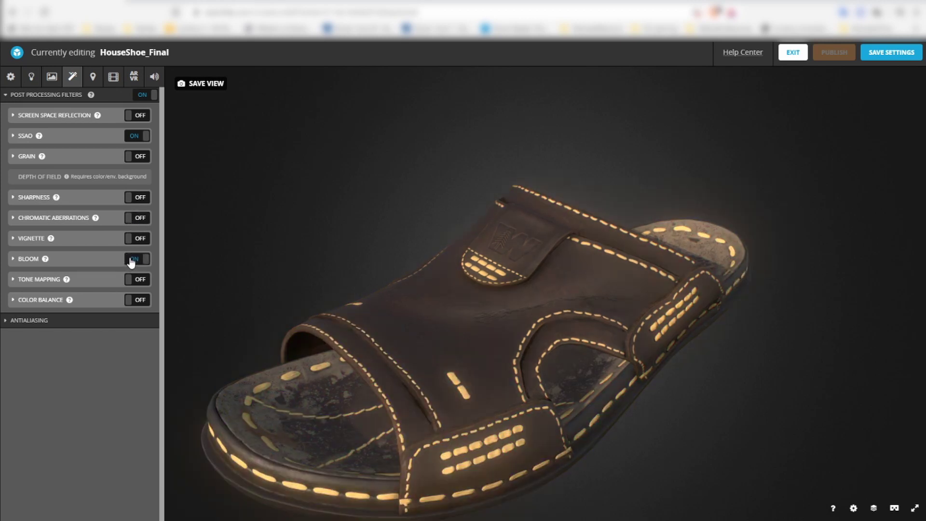
{"action": "left_click", "coordinate": [129, 261]}
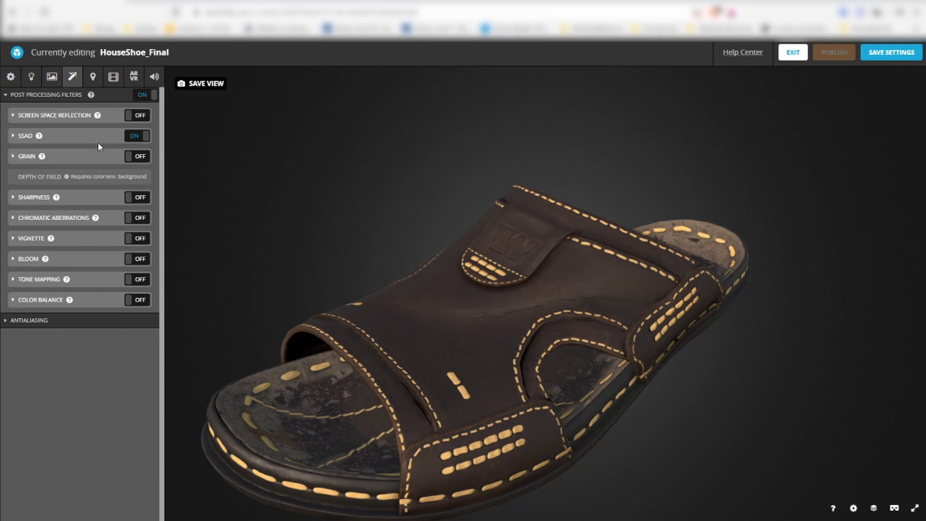
{"action": "left_click", "coordinate": [148, 117]}
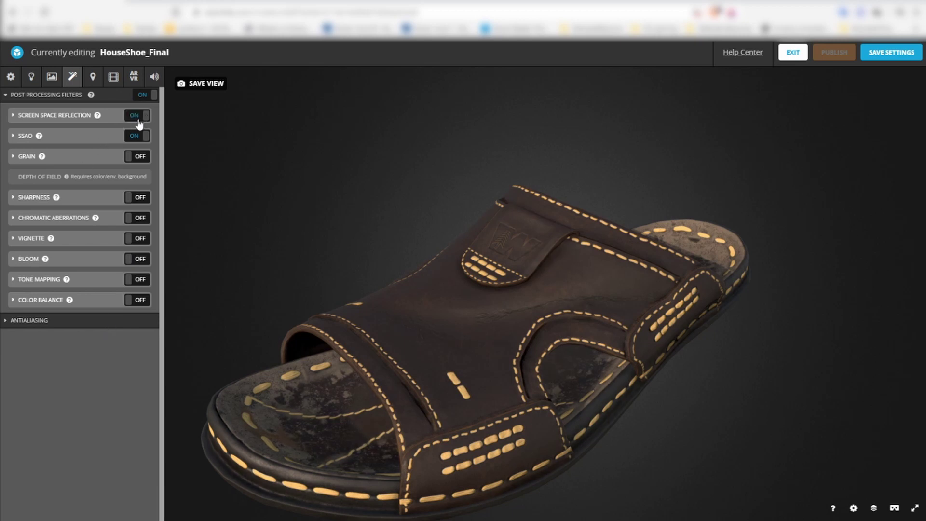
{"action": "left_click", "coordinate": [137, 118]}
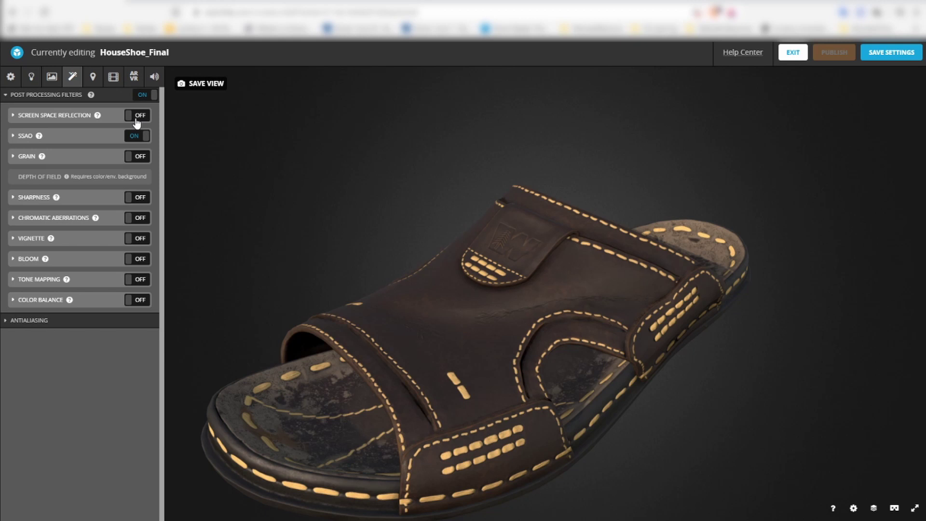
{"action": "left_click_drag", "start_coordinate": [384, 374], "coordinate": [442, 383]}
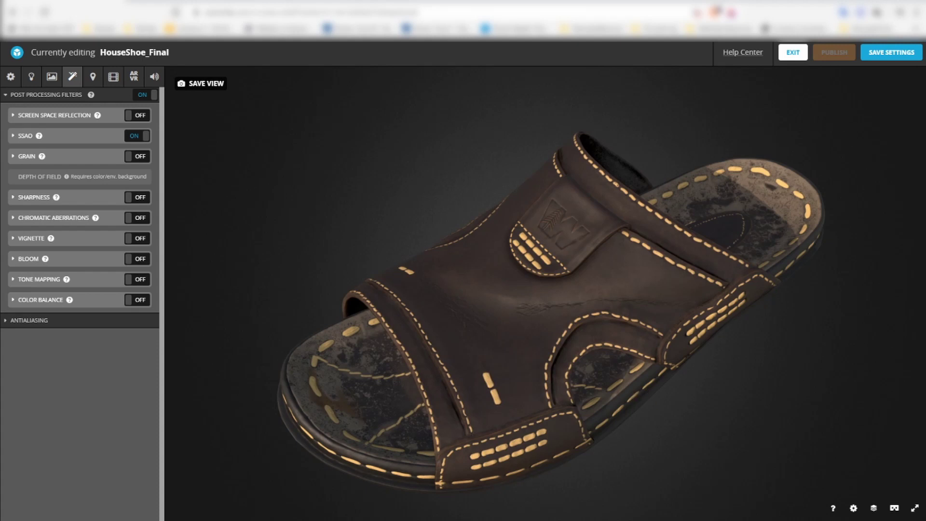
Step: Add a 'Front View' annotation on the sandal's strap in the Annotations editor
{"action": "left_click", "coordinate": [93, 77]}
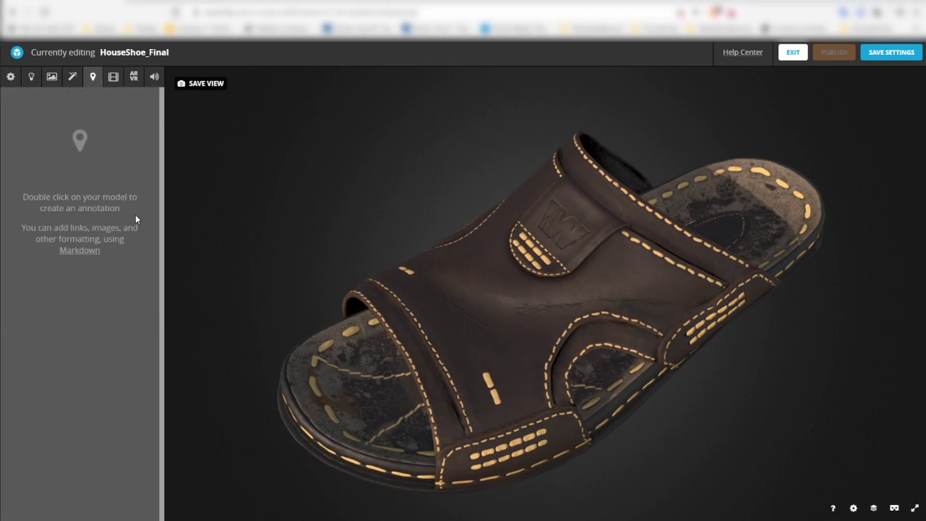
{"action": "left_click_drag", "start_coordinate": [496, 324], "coordinate": [510, 308]}
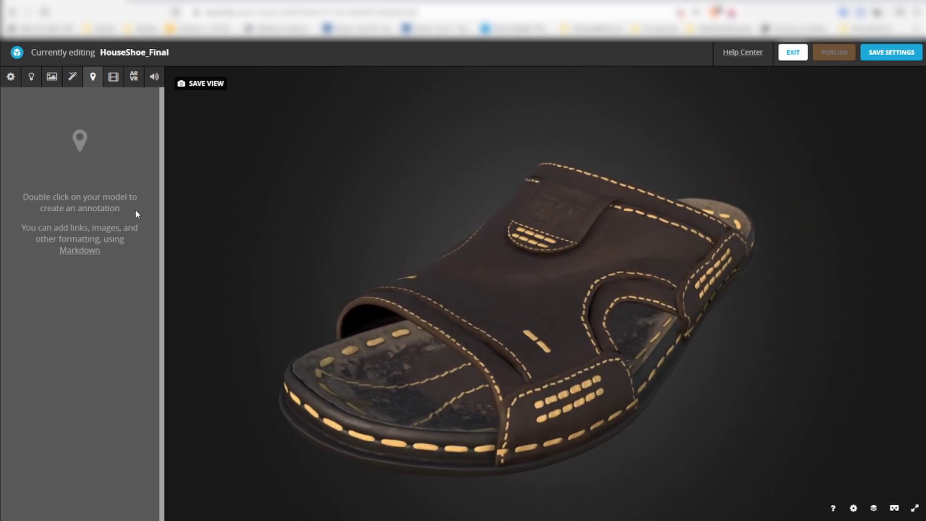
{"action": "double_click", "coordinate": [556, 231]}
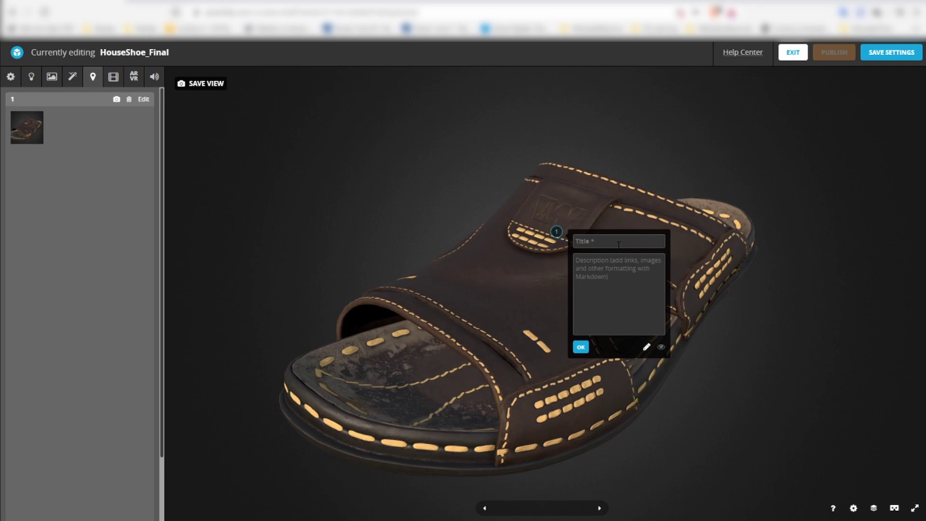
{"action": "type", "text": "Front View"}
{"action": "key", "text": "Return"}
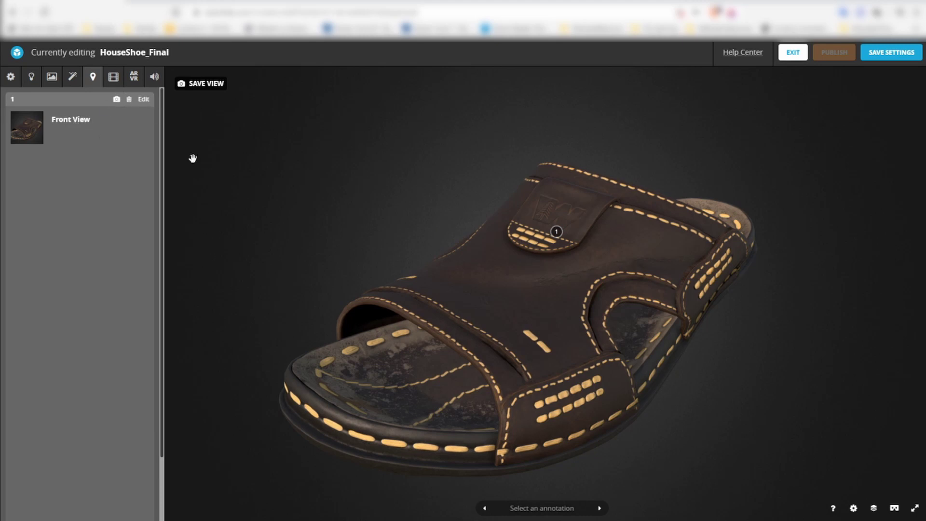
Step: Test the Front View annotation's camera jump, then delete the annotation
{"action": "left_click", "coordinate": [557, 233]}
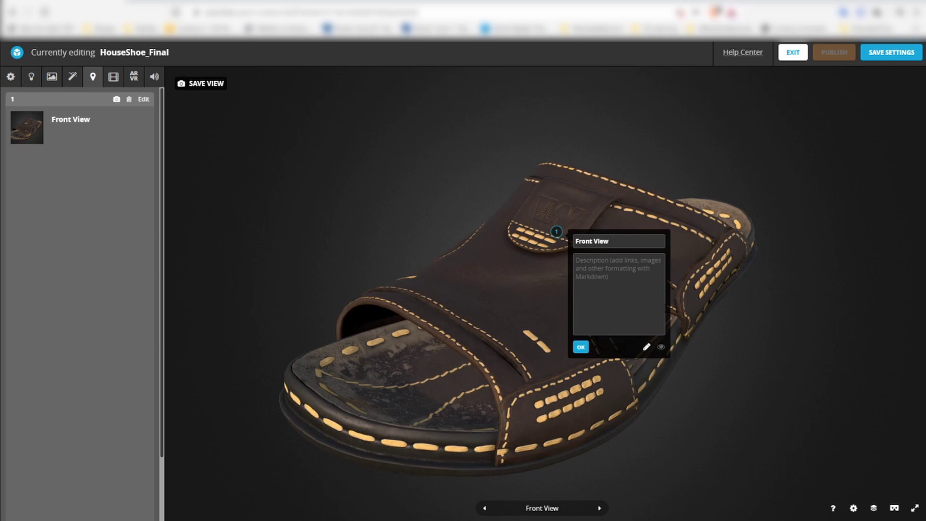
{"action": "left_click", "coordinate": [581, 347]}
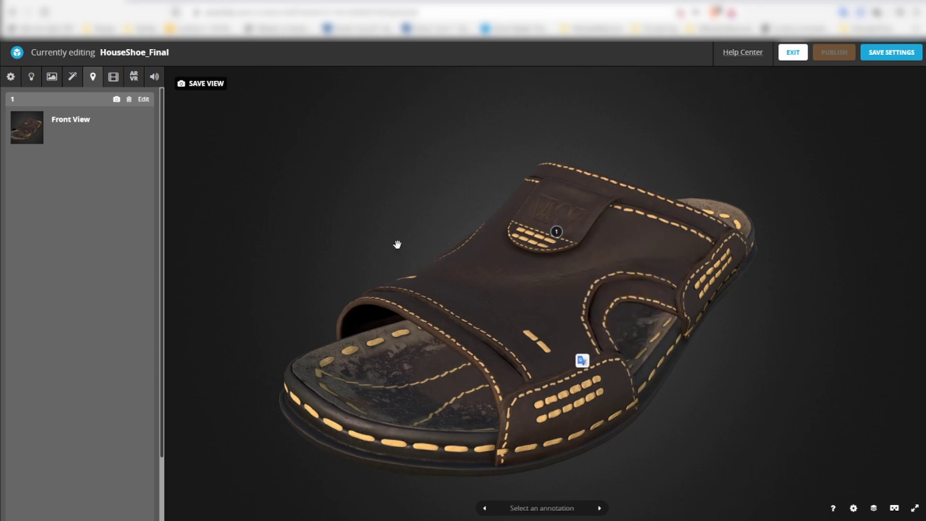
{"action": "left_click", "coordinate": [558, 234]}
{"action": "mouse_move", "coordinate": [792, 241]}
{"action": "left_mouse_down"}
{"action": "mouse_move", "coordinate": [719, 271]}
{"action": "mouse_move", "coordinate": [503, 261]}
{"action": "left_mouse_up"}
{"action": "left_click", "coordinate": [536, 263]}
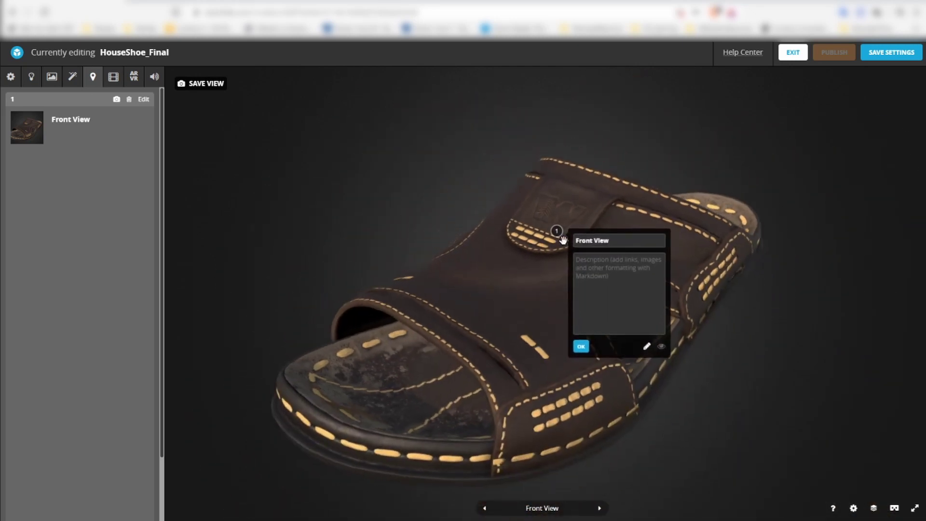
{"action": "left_click", "coordinate": [698, 347]}
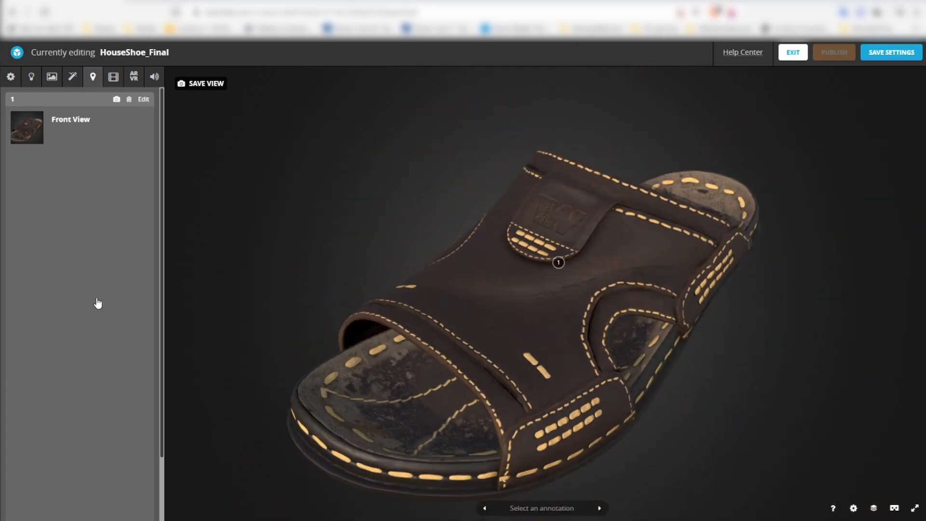
{"action": "left_click", "coordinate": [129, 99]}
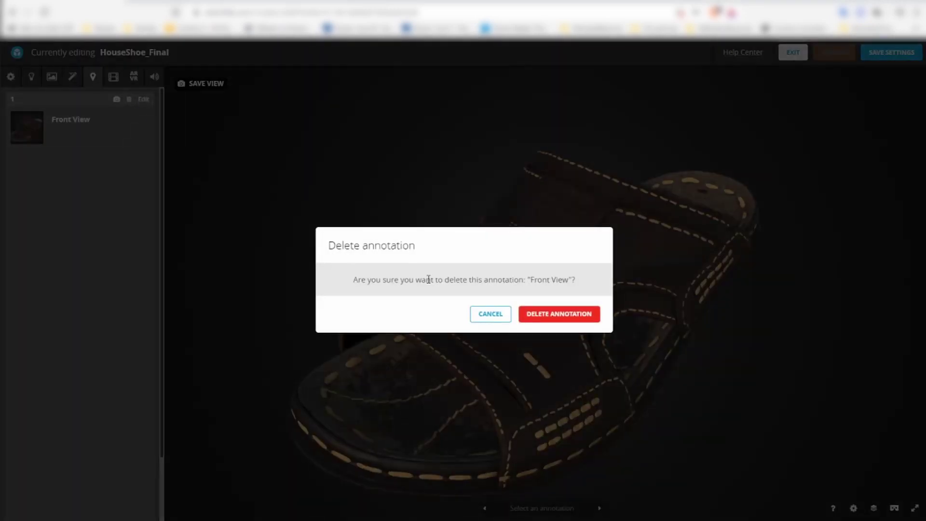
{"action": "left_click", "coordinate": [559, 314]}
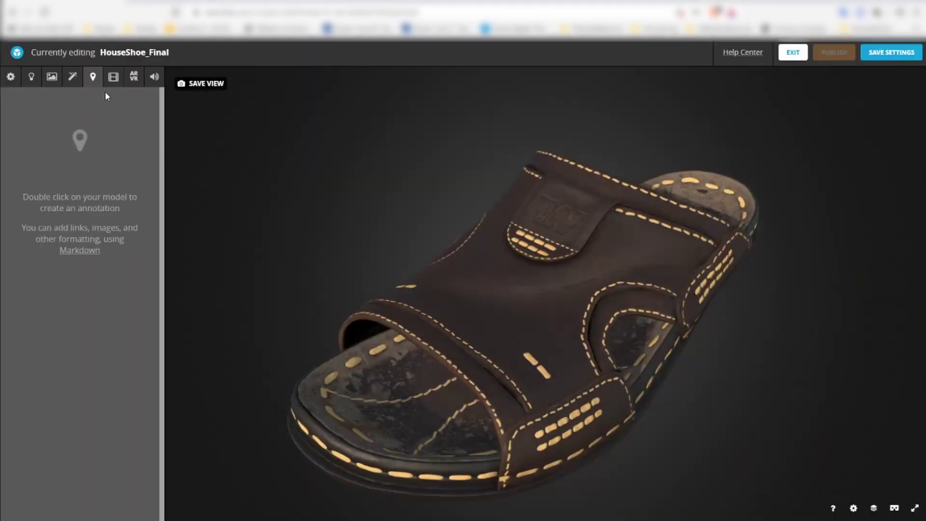
Step: Review the Animation, AR/VR world scale and Sound settings for the sandal
{"action": "left_click", "coordinate": [118, 83]}
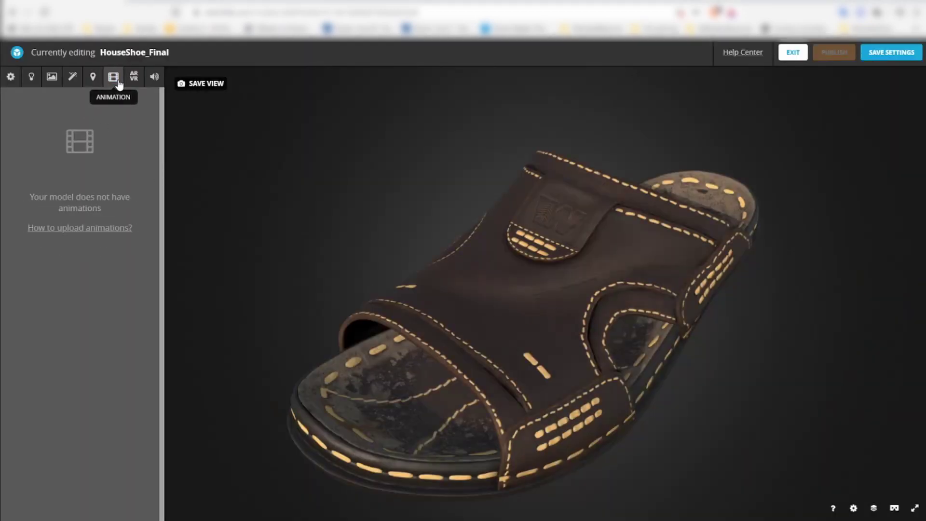
{"action": "left_click", "coordinate": [133, 77]}
{"action": "left_click", "coordinate": [158, 80]}
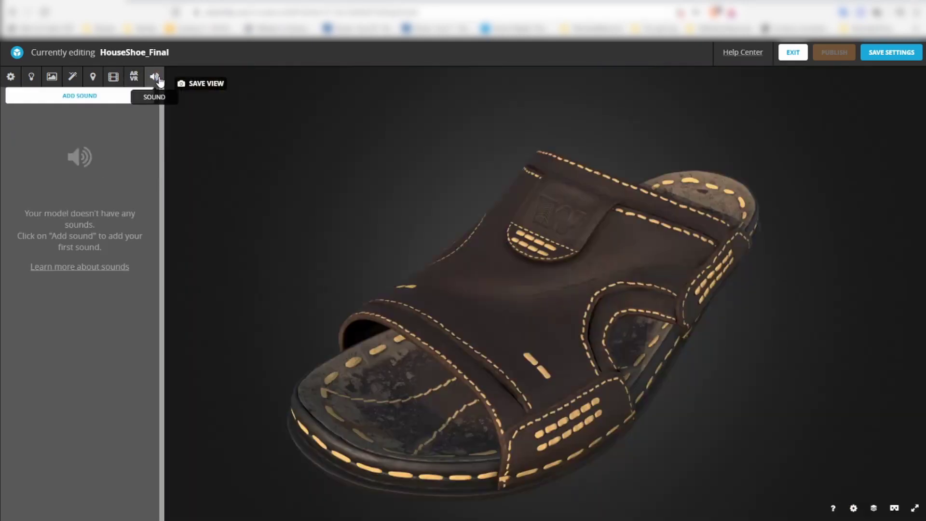
{"action": "left_click", "coordinate": [114, 79]}
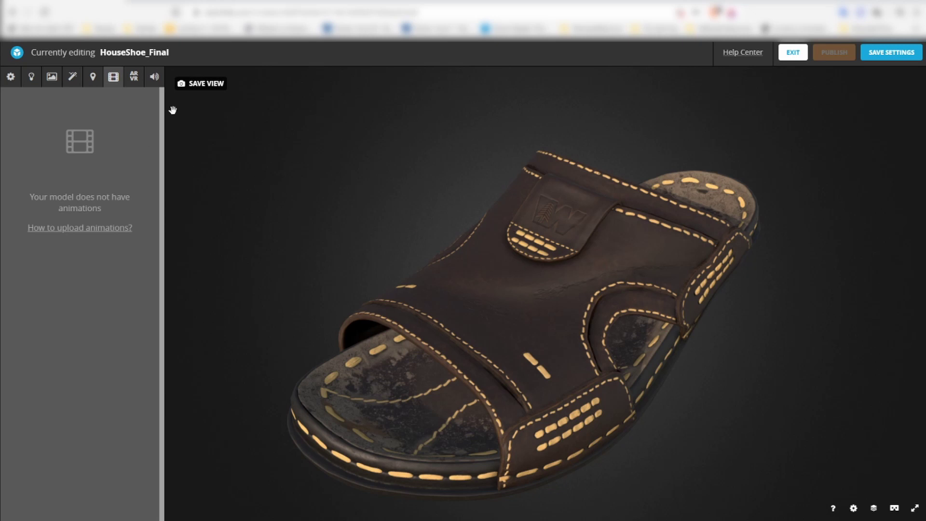
{"action": "left_click", "coordinate": [133, 77]}
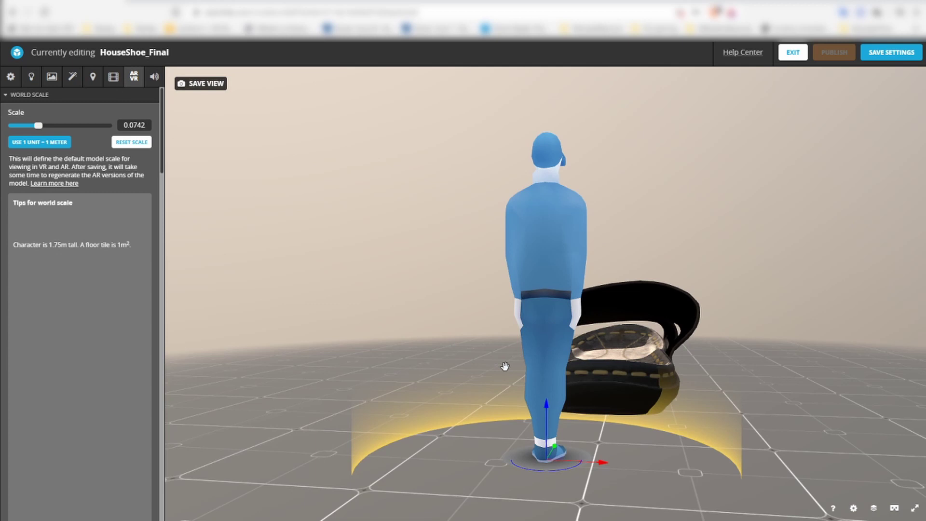
{"action": "left_click", "coordinate": [155, 77]}
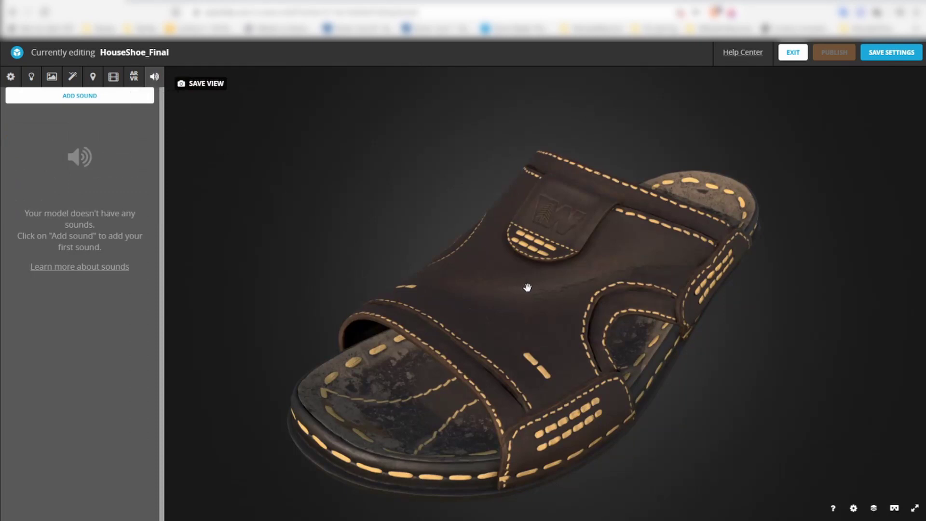
{"action": "left_click_drag", "start_coordinate": [527, 287], "coordinate": [530, 330]}
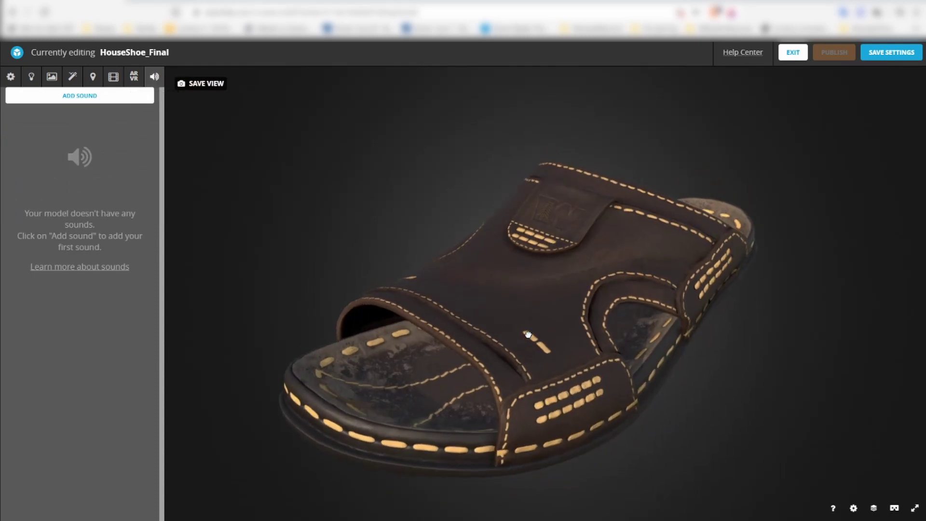
Step: In Scene settings, save the three-quarter angle as the default view and save settings
{"action": "left_click", "coordinate": [10, 77]}
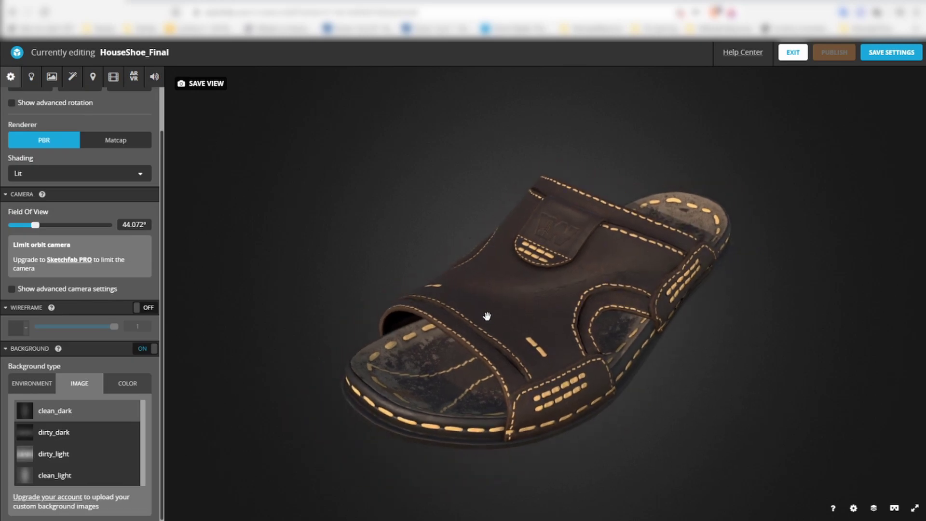
{"action": "left_click_drag", "start_coordinate": [487, 317], "coordinate": [489, 312]}
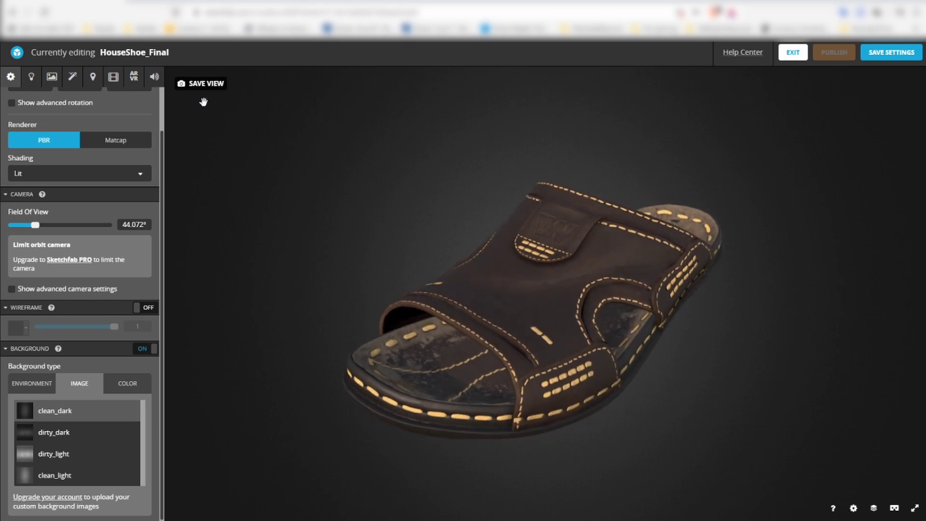
{"action": "left_click", "coordinate": [201, 85]}
{"action": "left_click_drag", "start_coordinate": [411, 256], "coordinate": [496, 307]}
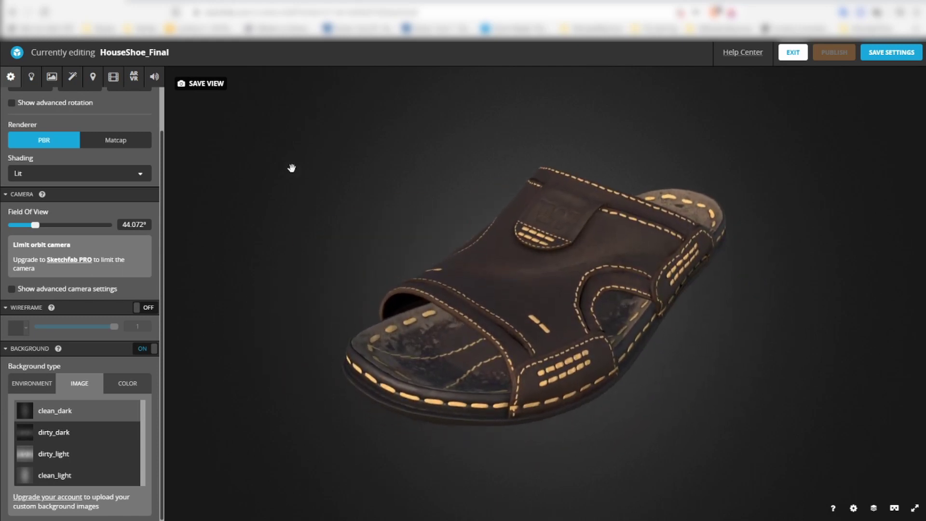
{"action": "left_click", "coordinate": [209, 91]}
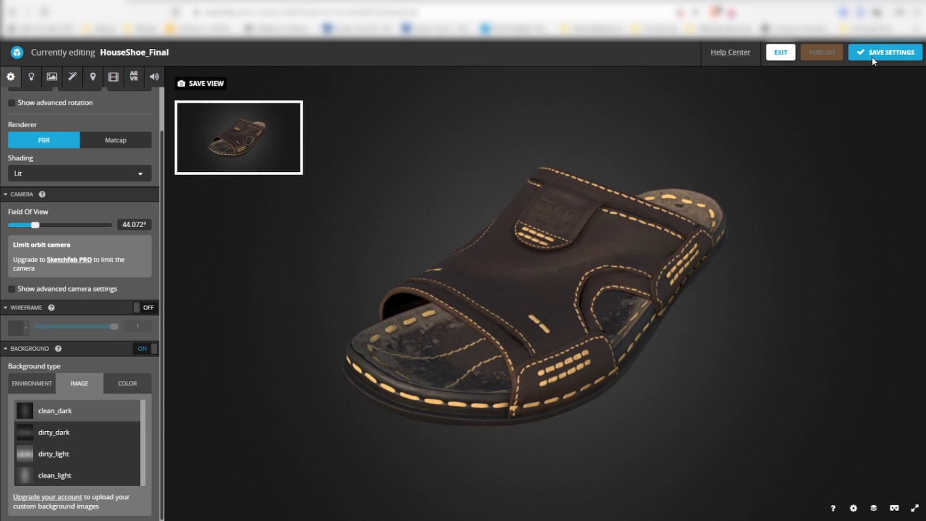
{"action": "left_click", "coordinate": [885, 57]}
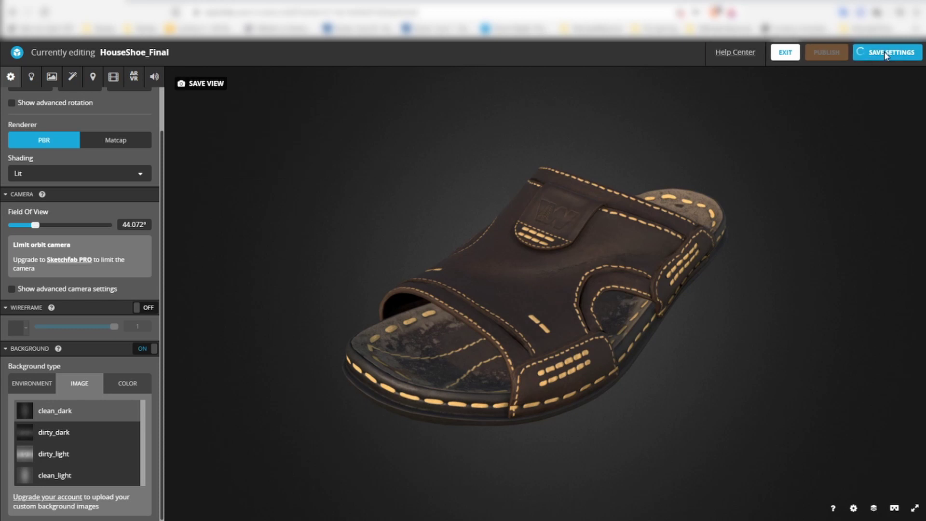
Step: Exit the 3D editor back to HouseShoe_Final's Edit model page
{"action": "left_click", "coordinate": [786, 60]}
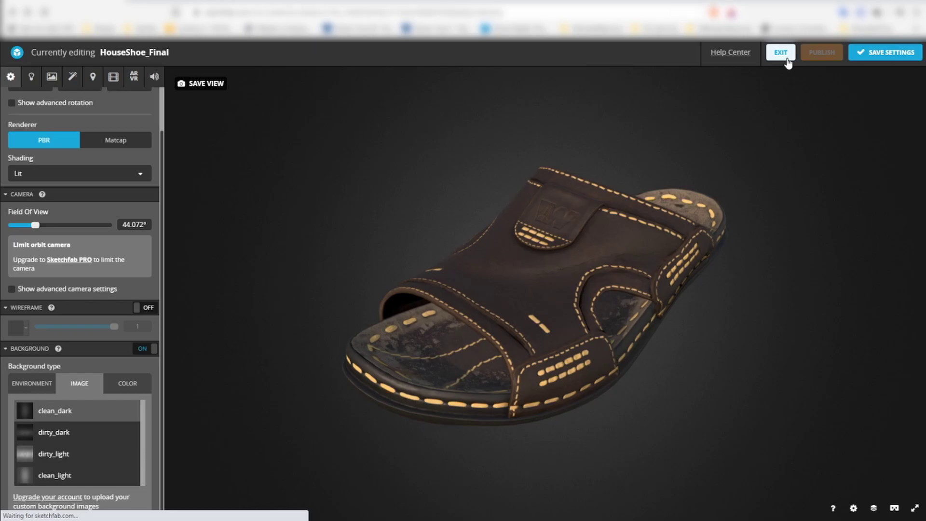